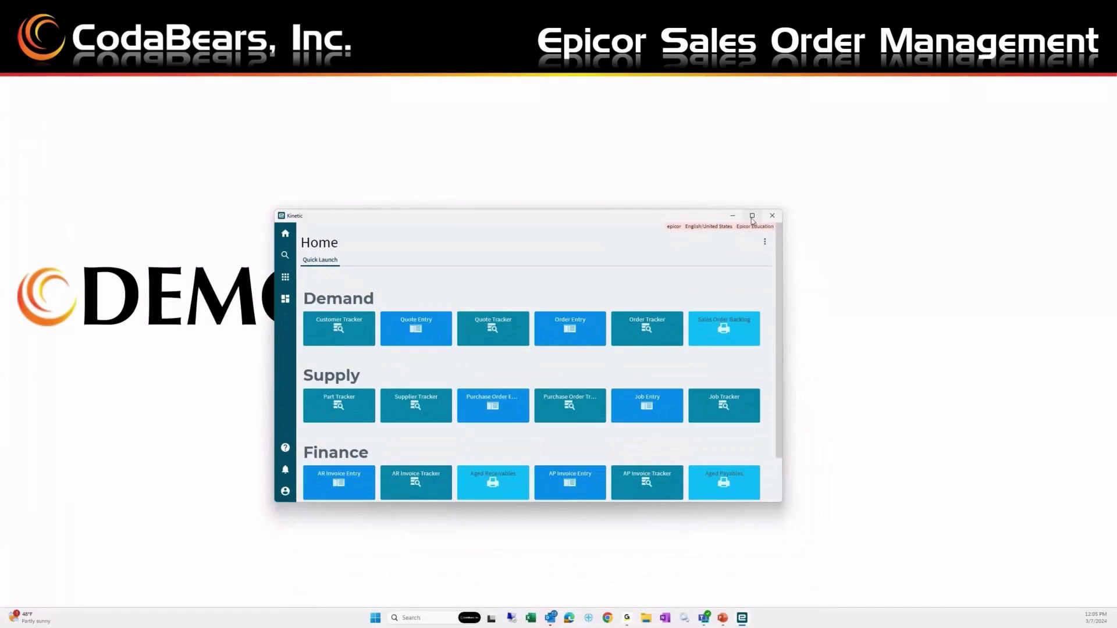
# Maximize the Kinetic window and close the classic Sales Order Entry window
pyautogui.click(753, 217)
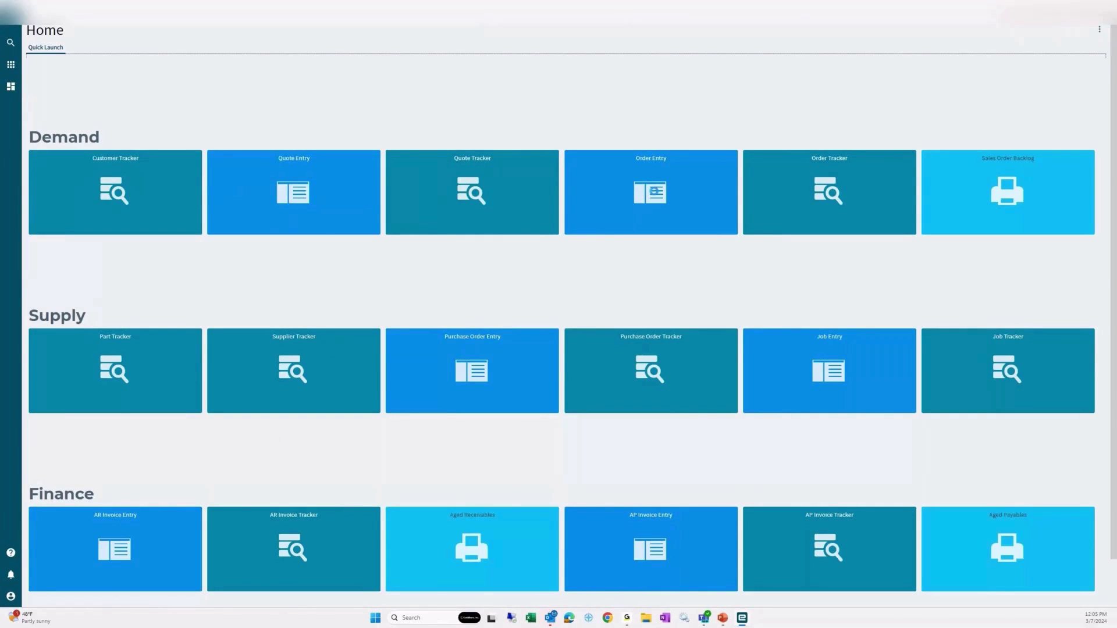
pyautogui.click(393, 161)
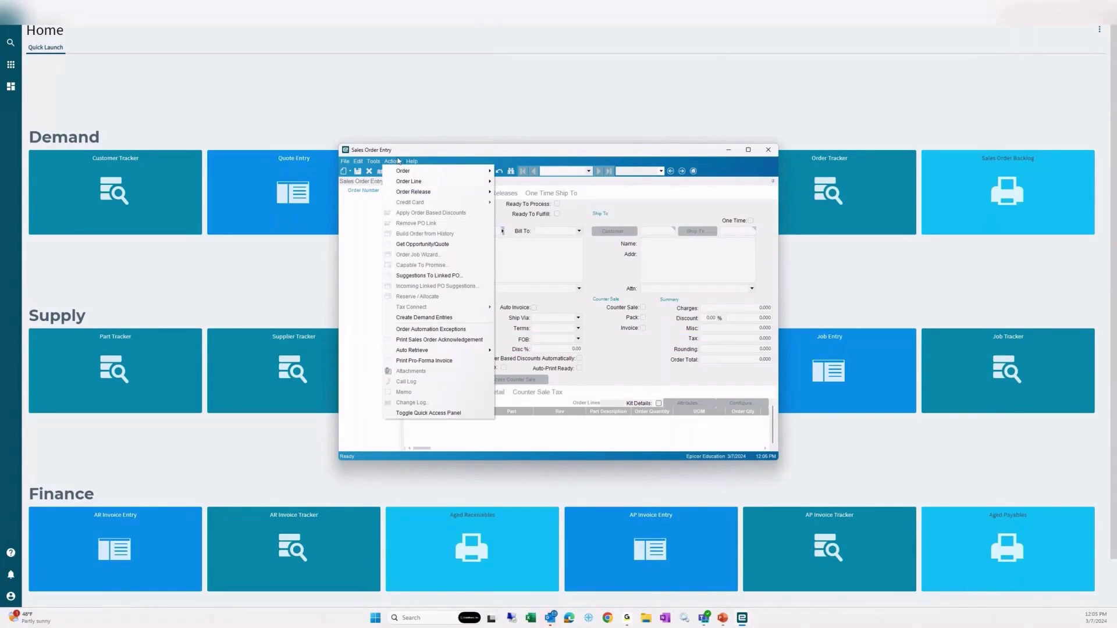
pyautogui.press('Escape')
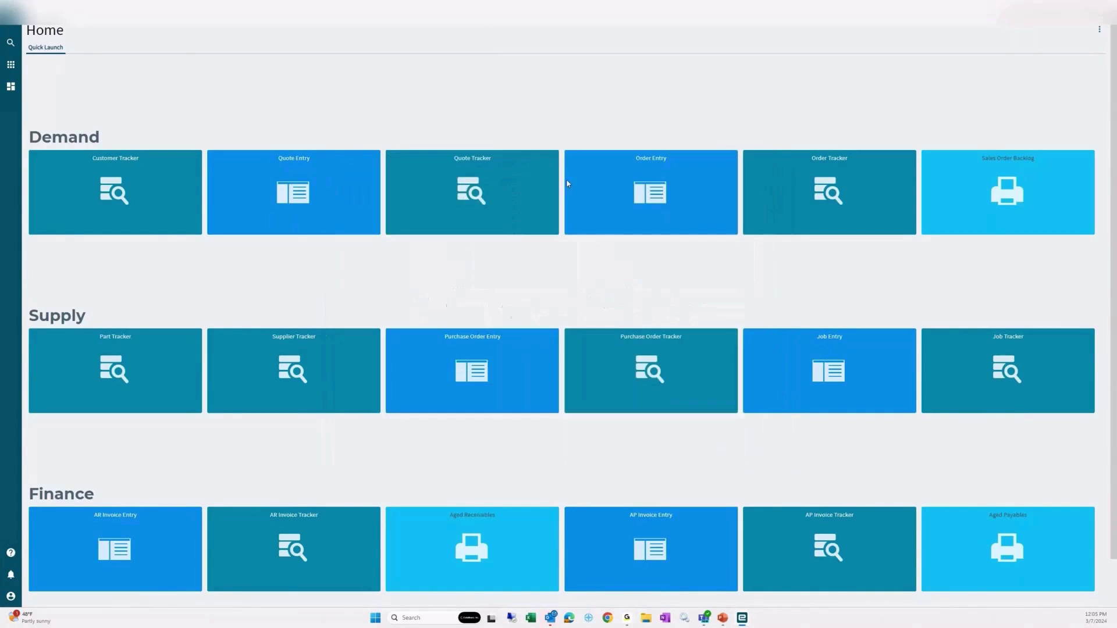
# Launch Order Entry from Sales Management > Order Management > General Operations
pyautogui.click(11, 64)
pyautogui.click(67, 190)
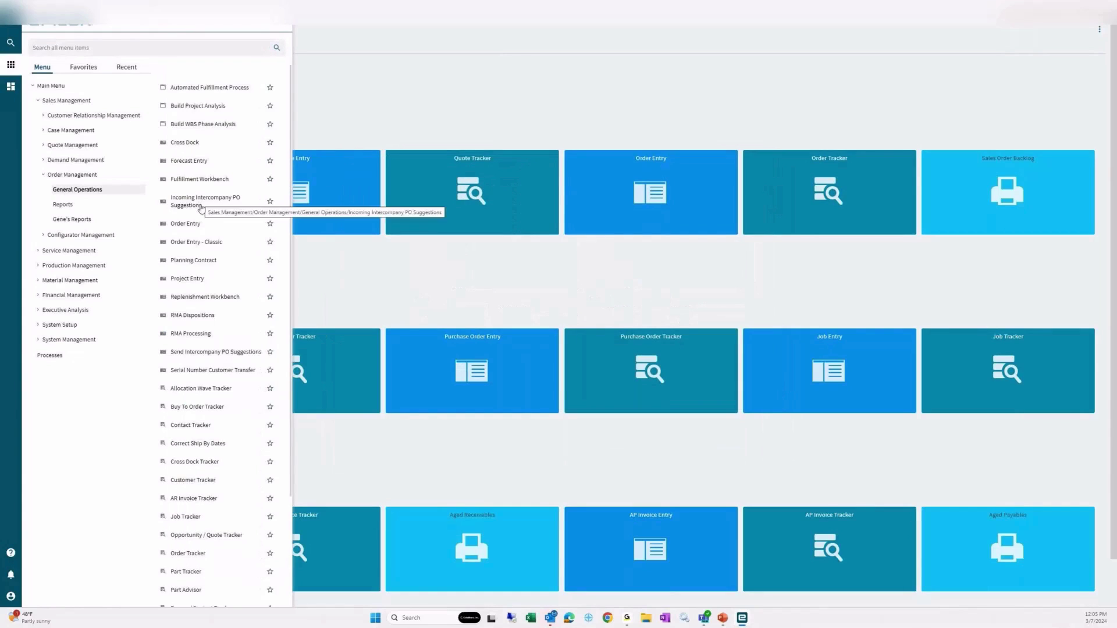
pyautogui.click(187, 225)
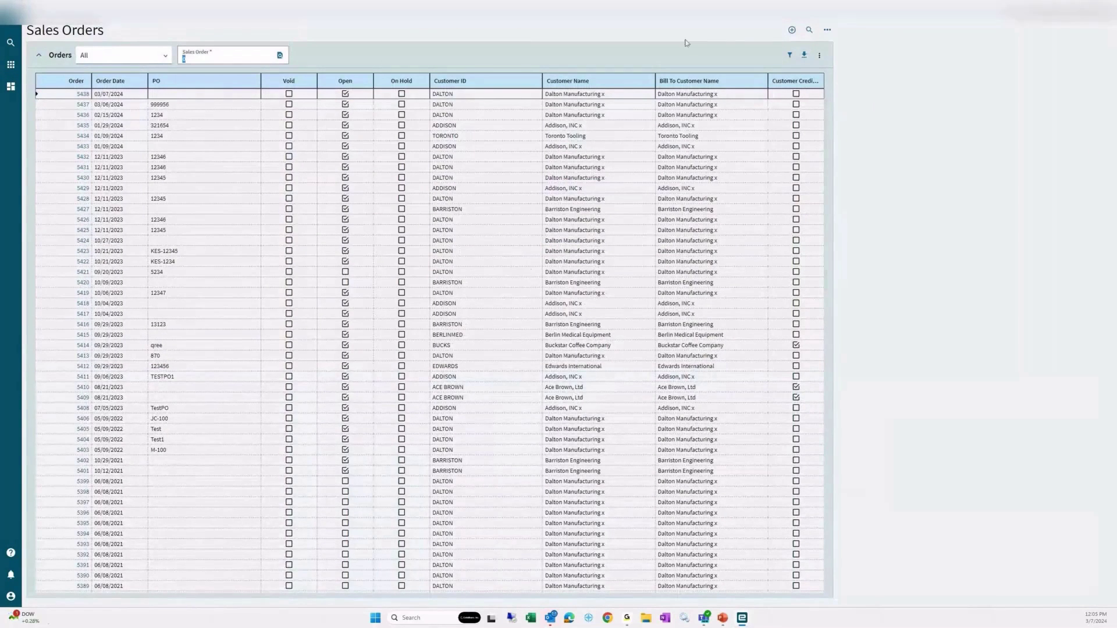
# Create a new sales order for customer DALTON
pyautogui.click(791, 29)
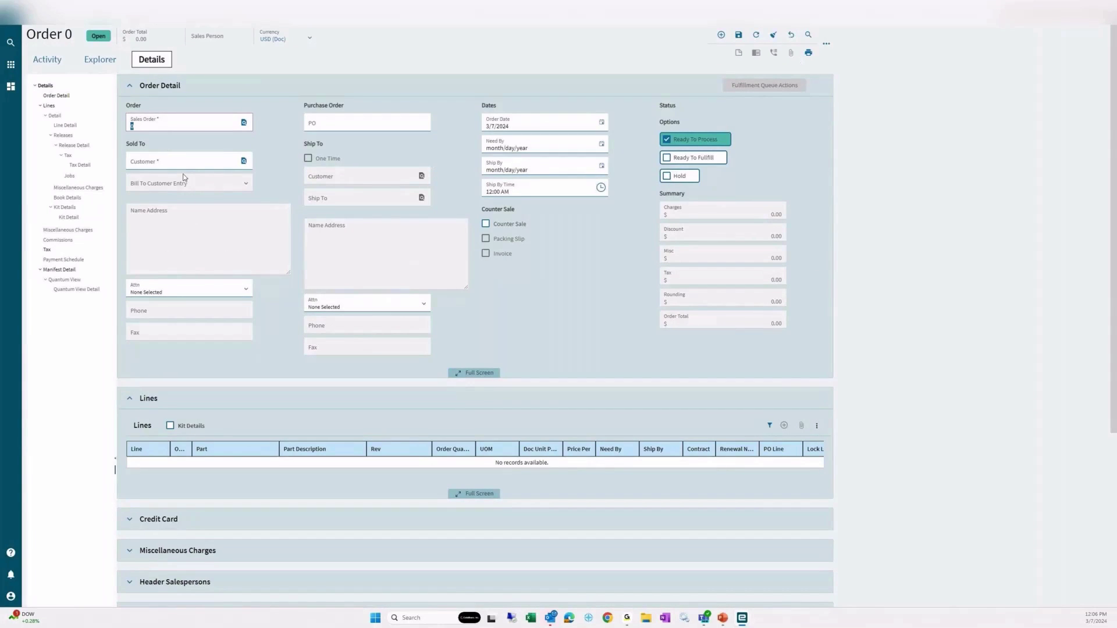
pyautogui.click(170, 163)
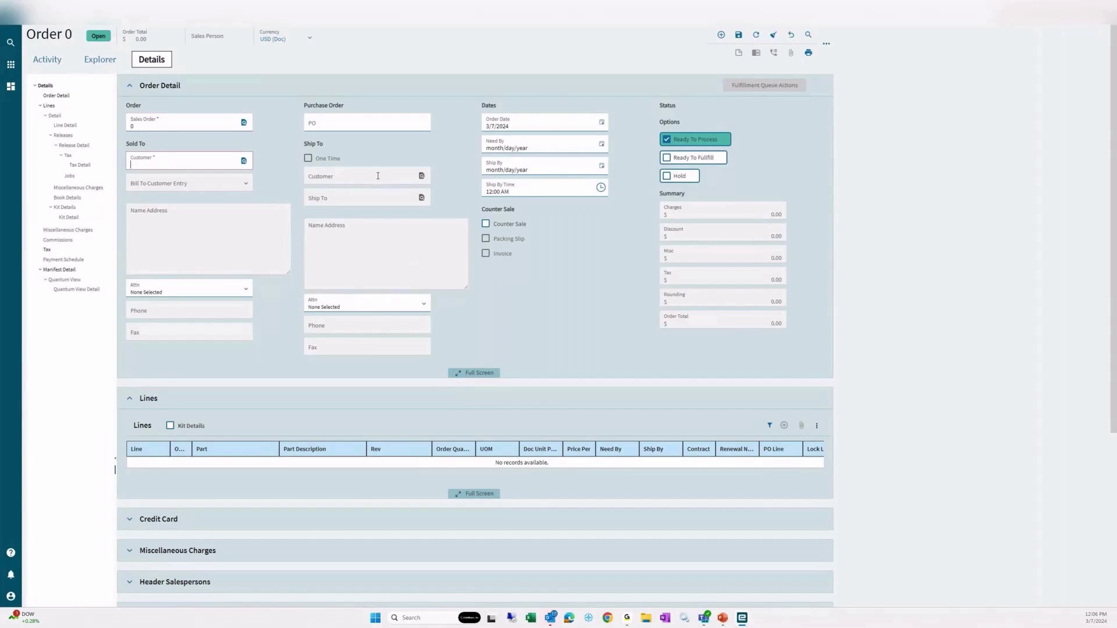
pyautogui.write('DALTON')
pyautogui.click(308, 206)
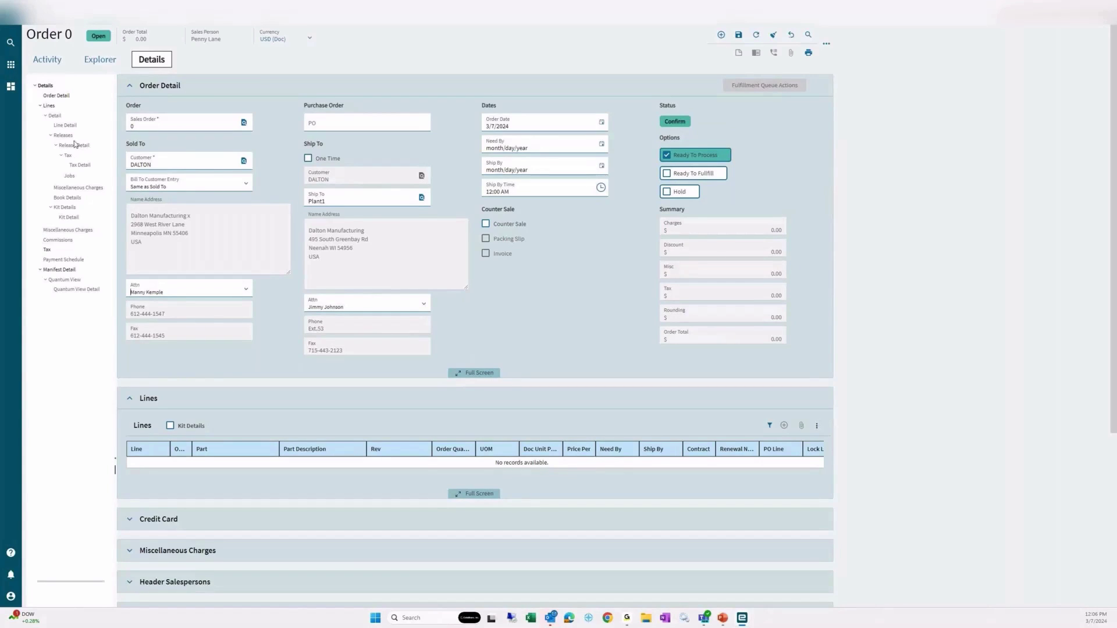
# Enter 987654 as the order's PO number
pyautogui.click(349, 123)
pyautogui.write('987654')
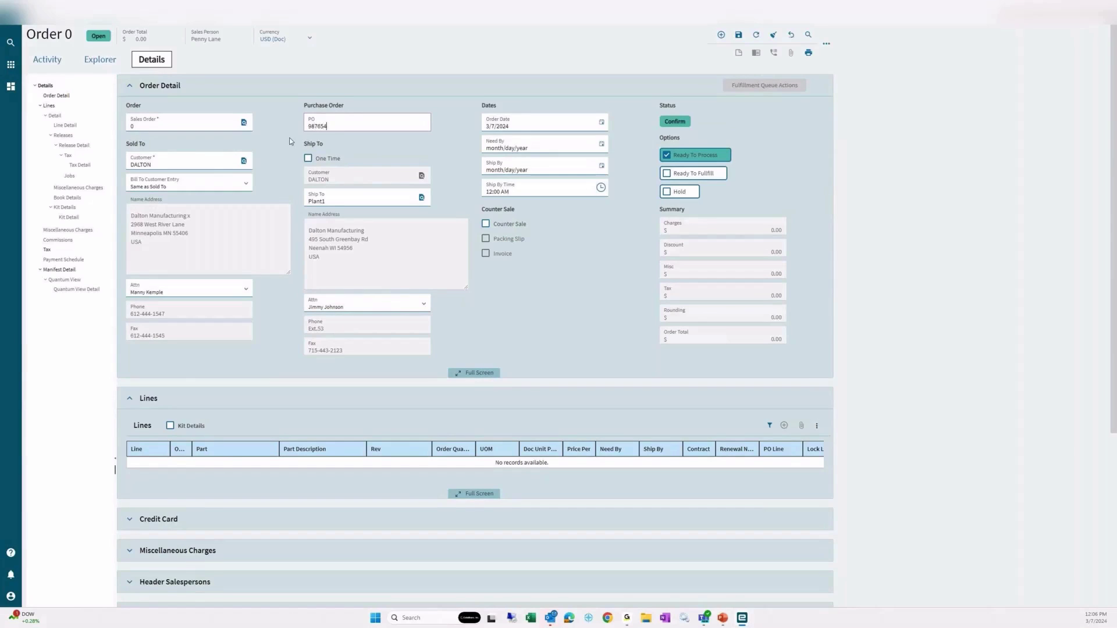
pyautogui.press('Tab')
# Choose DALTON's Plant2 location as the order's ship-to
pyautogui.click(422, 198)
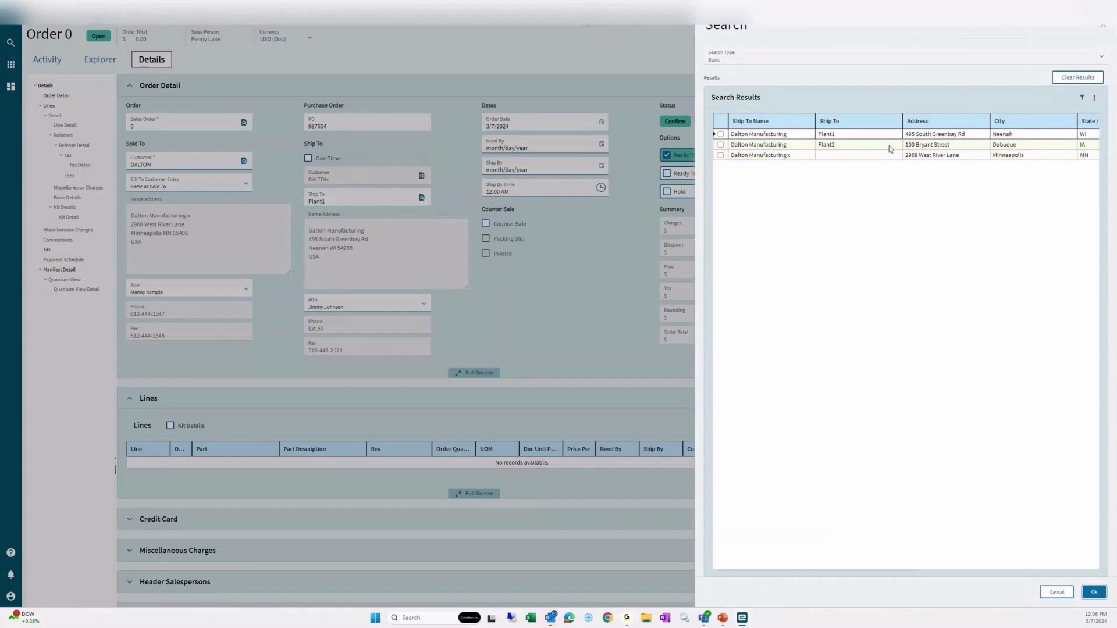
pyautogui.click(720, 145)
pyautogui.click(1094, 593)
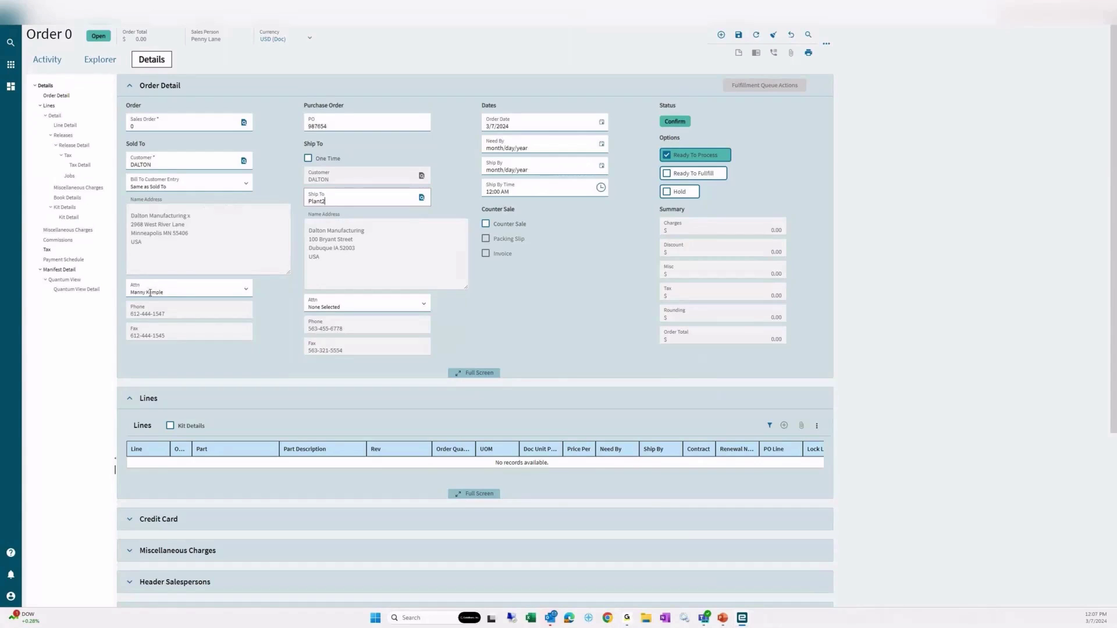
# Keep the current Sold To Attn contact and choose a Ship To Attn contact
pyautogui.click(247, 291)
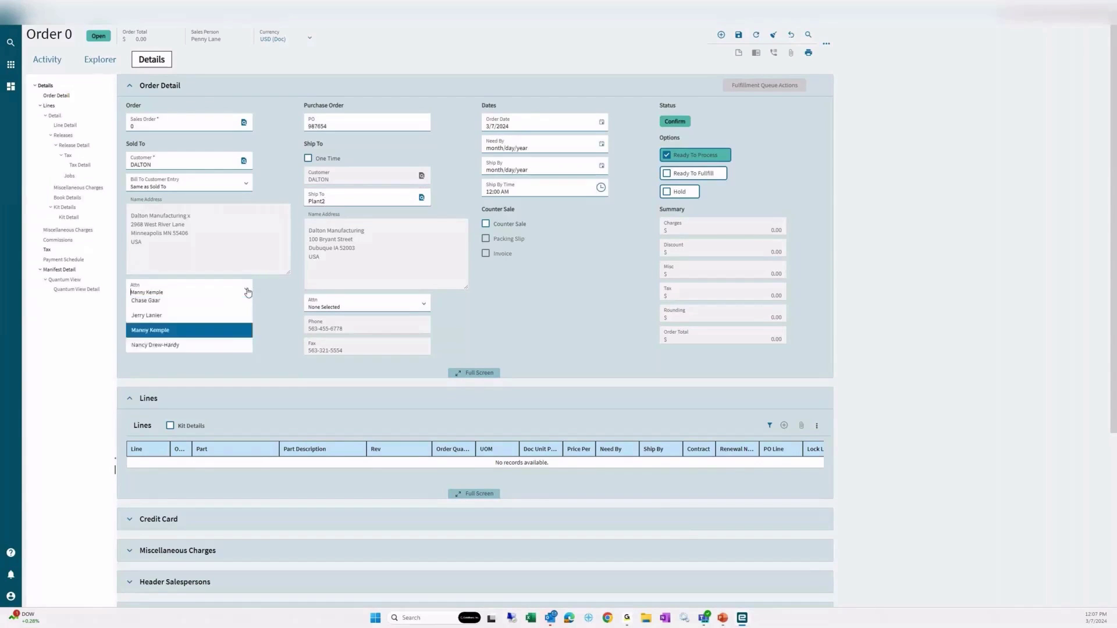
pyautogui.click(248, 291)
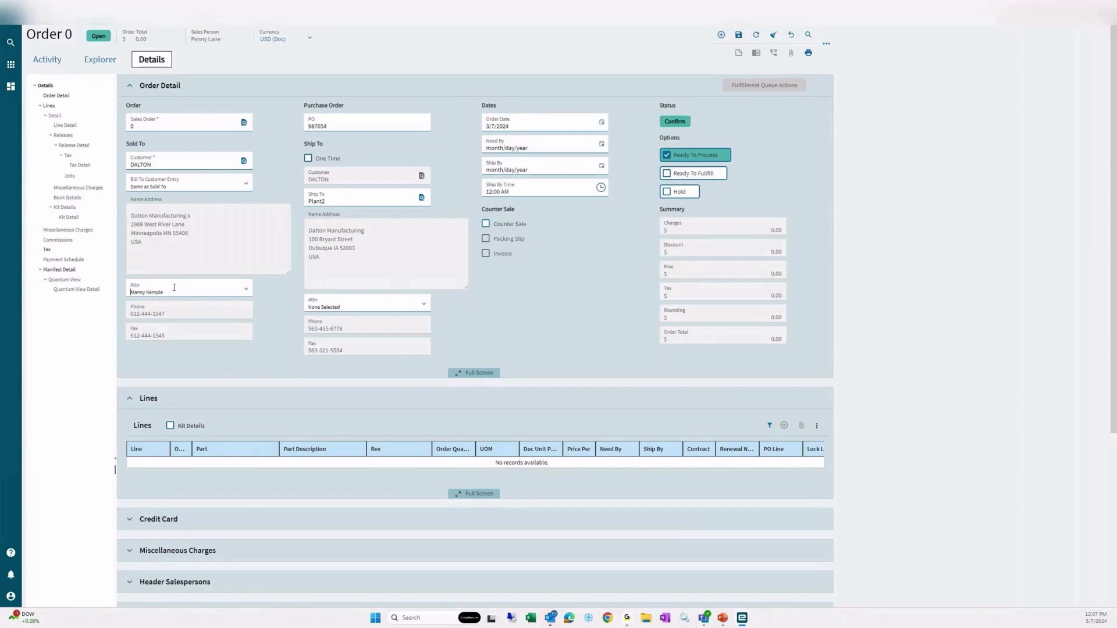
pyautogui.click(407, 306)
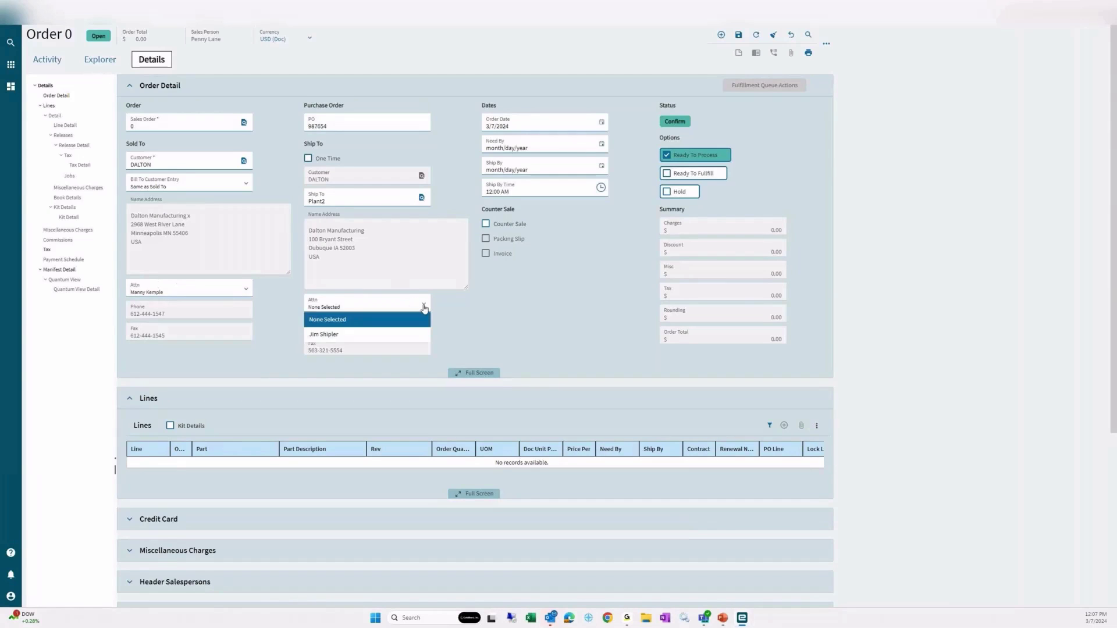
pyautogui.click(324, 336)
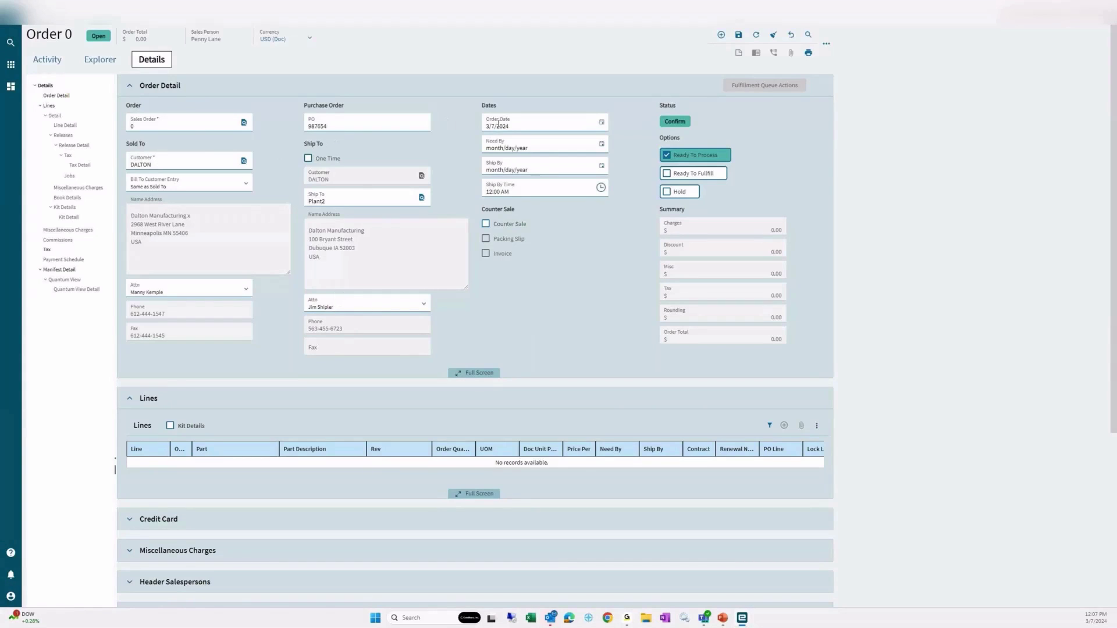
# Enter a Need By date of 3/22/2024 and pick 3/21/2024 as the Ship By date
pyautogui.click(533, 150)
pyautogui.write('3/22/2024')
pyautogui.click(602, 168)
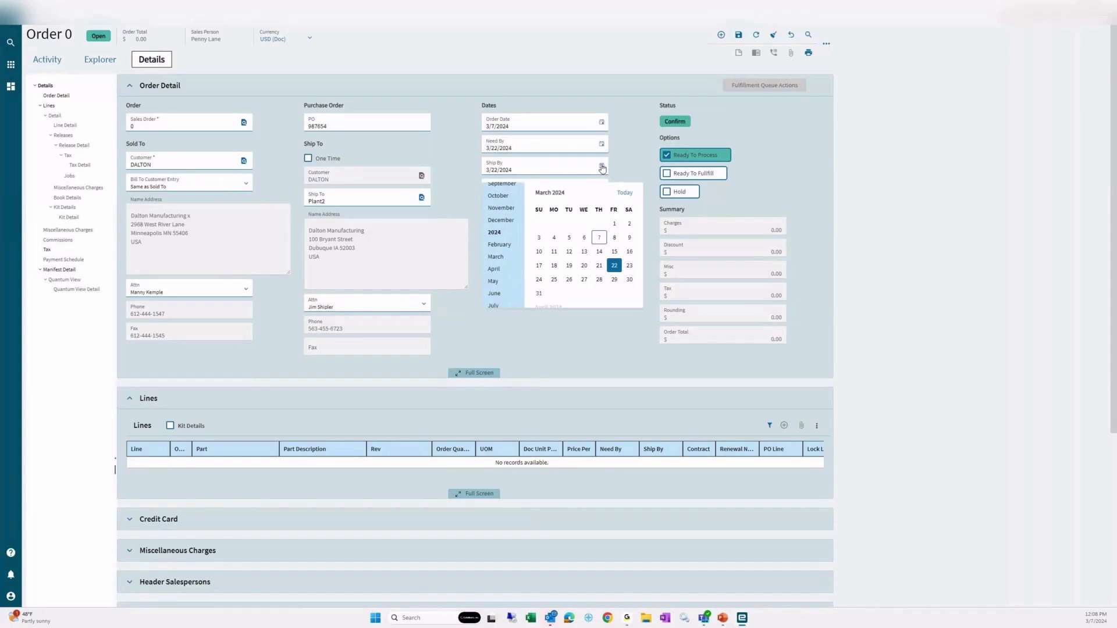
pyautogui.click(599, 266)
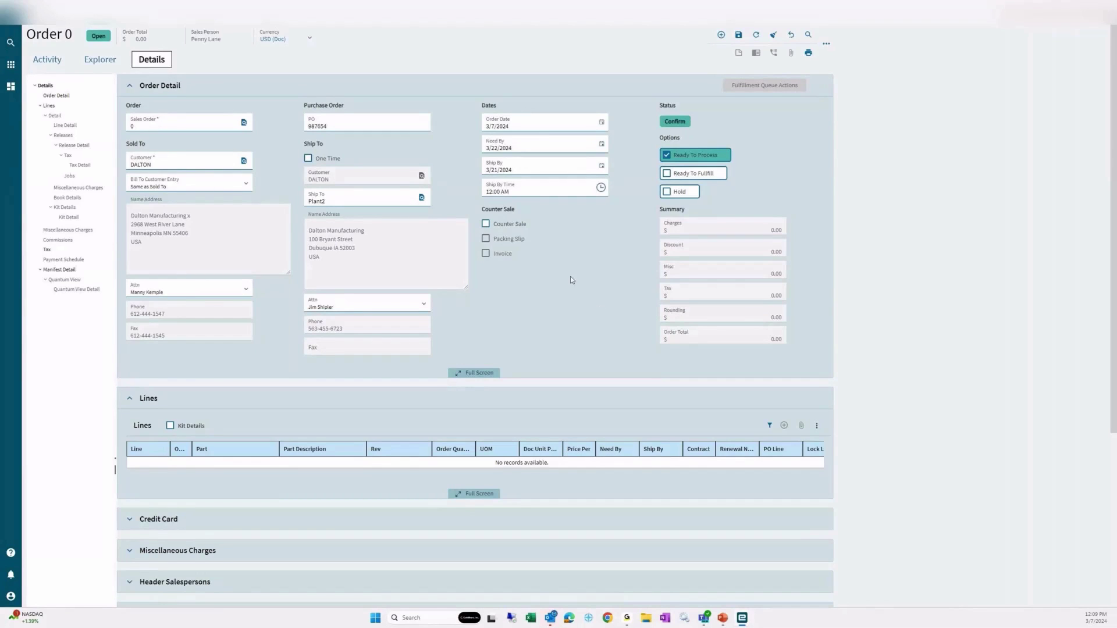
# Turn on Counter Sale with Packing Slip and Invoice, then turn Counter Sale off again
pyautogui.click(486, 224)
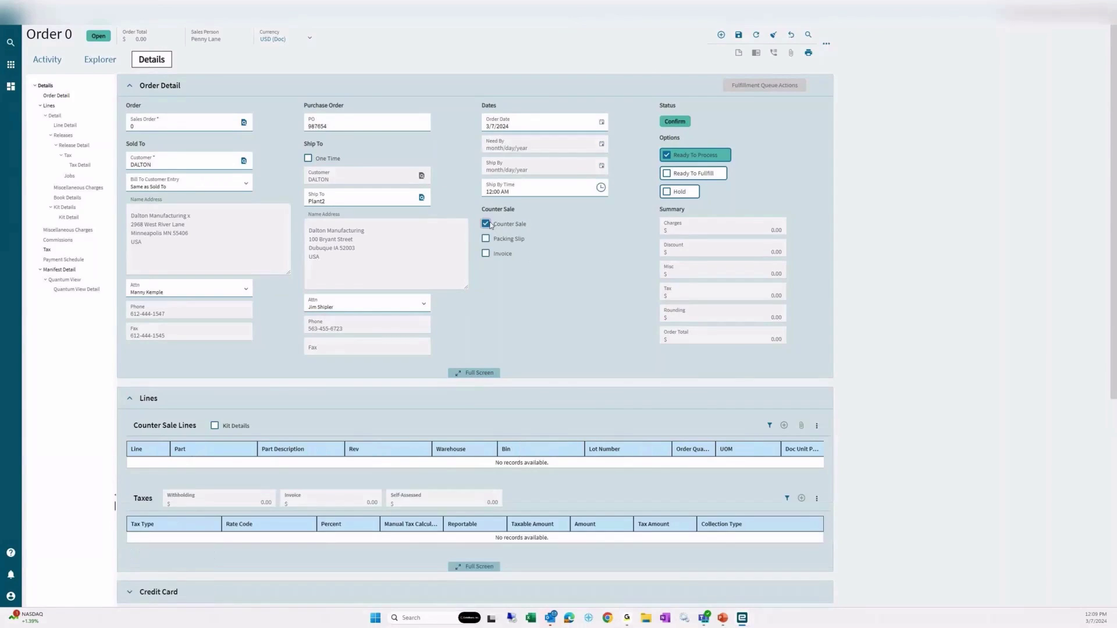
pyautogui.click(486, 239)
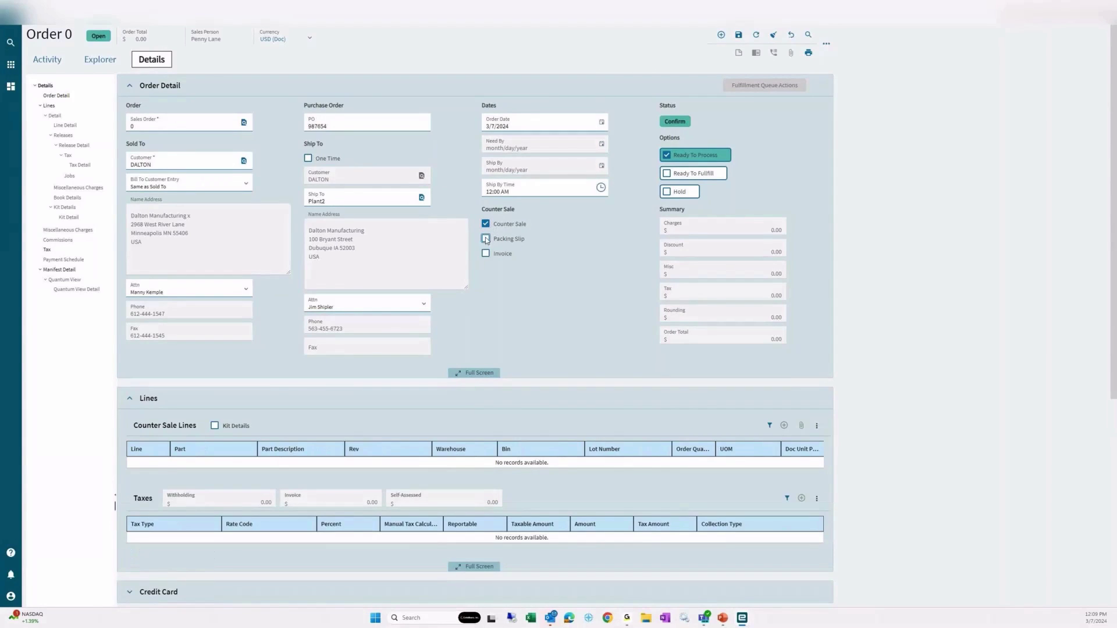
pyautogui.click(486, 254)
pyautogui.click(486, 225)
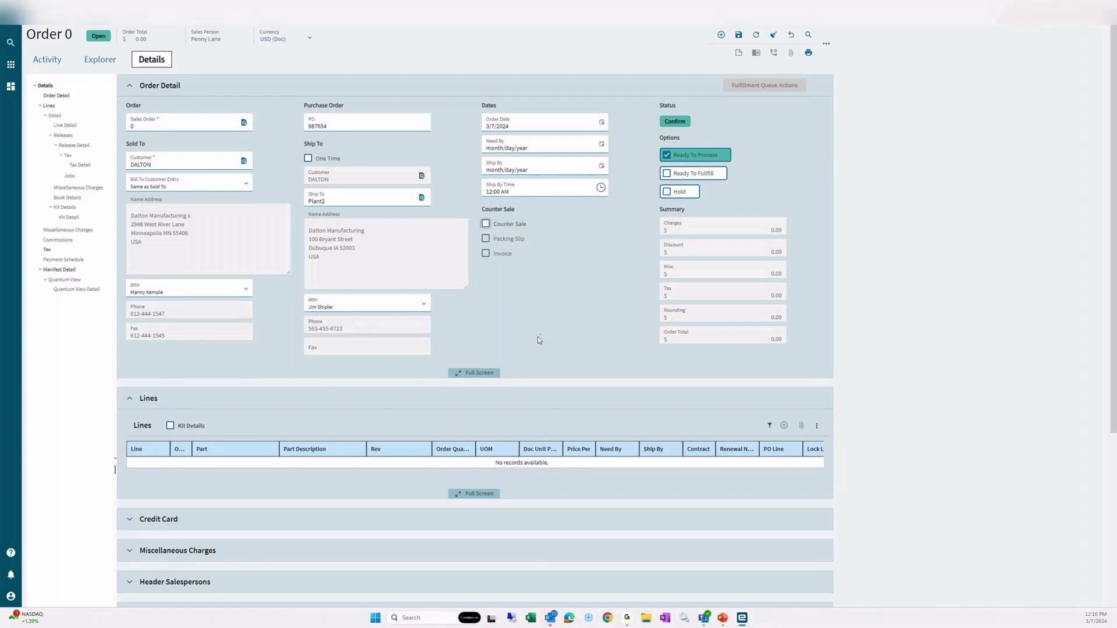
# Save the order as 5439 and add a new line for part 001PP
pyautogui.click(738, 36)
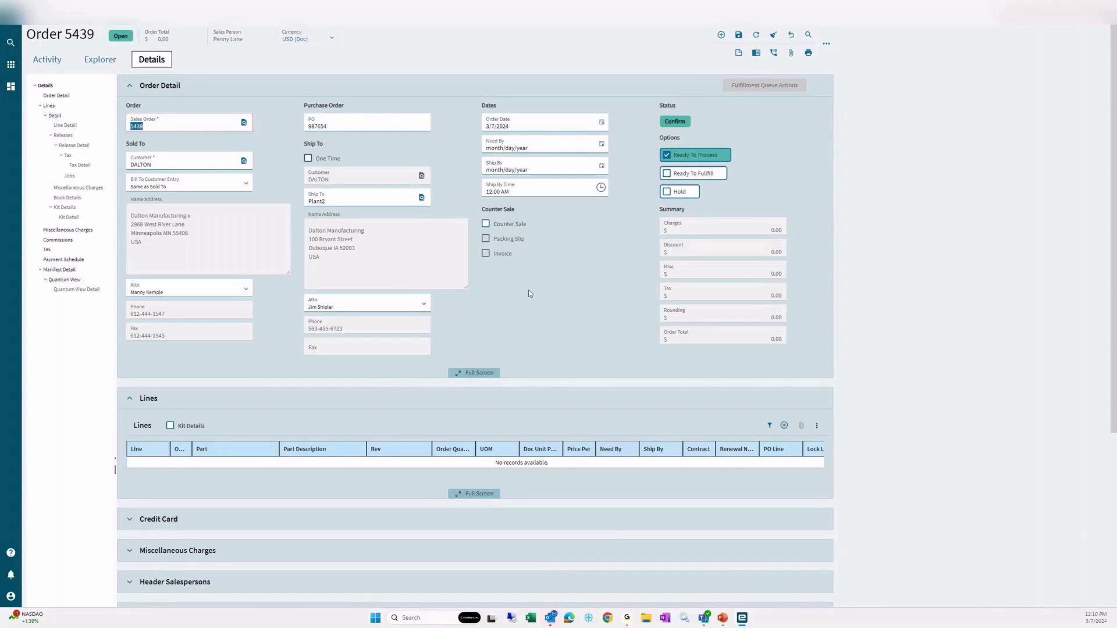
pyautogui.click(50, 106)
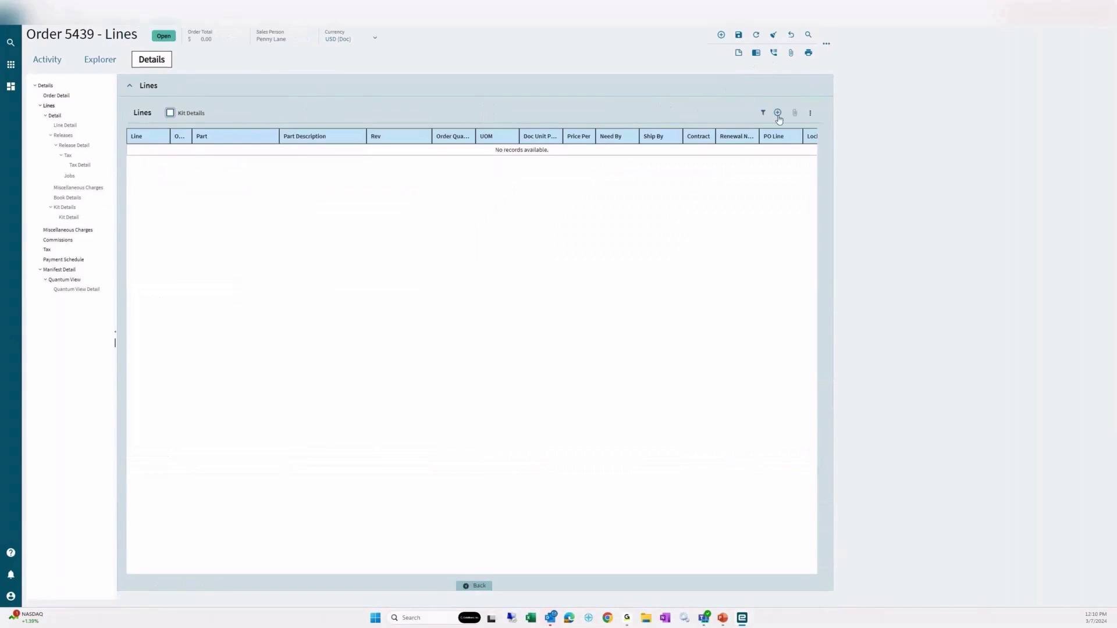
pyautogui.click(778, 113)
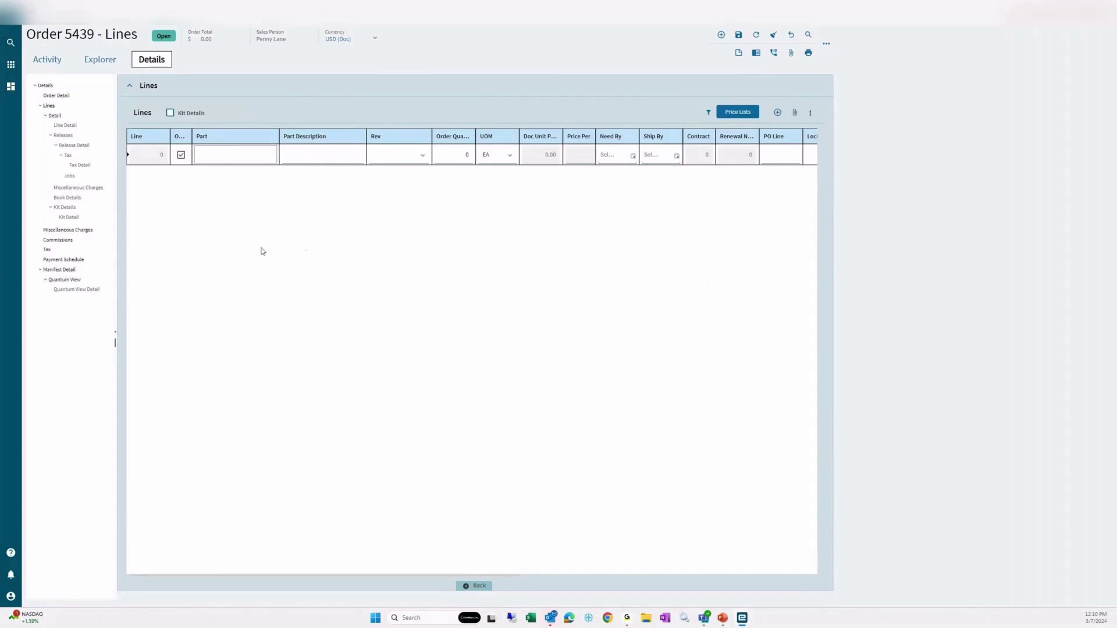
pyautogui.click(215, 153)
pyautogui.write('001PP')
pyautogui.press('Tab')
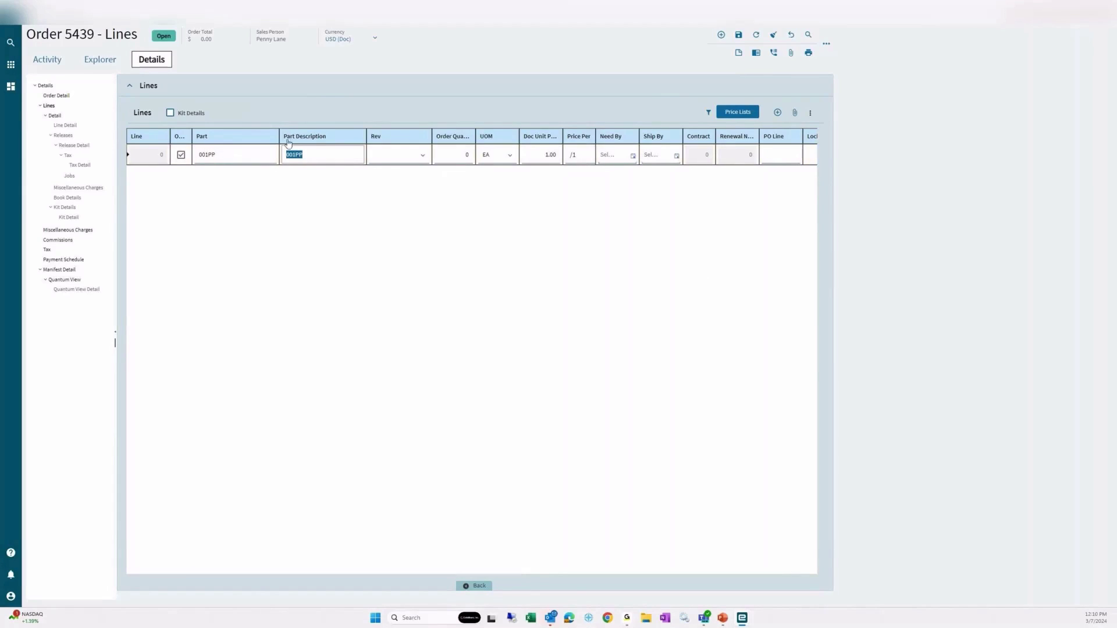
# Give line 1 an order quantity of 100 and a unit price of 20, then save it
pyautogui.click(423, 156)
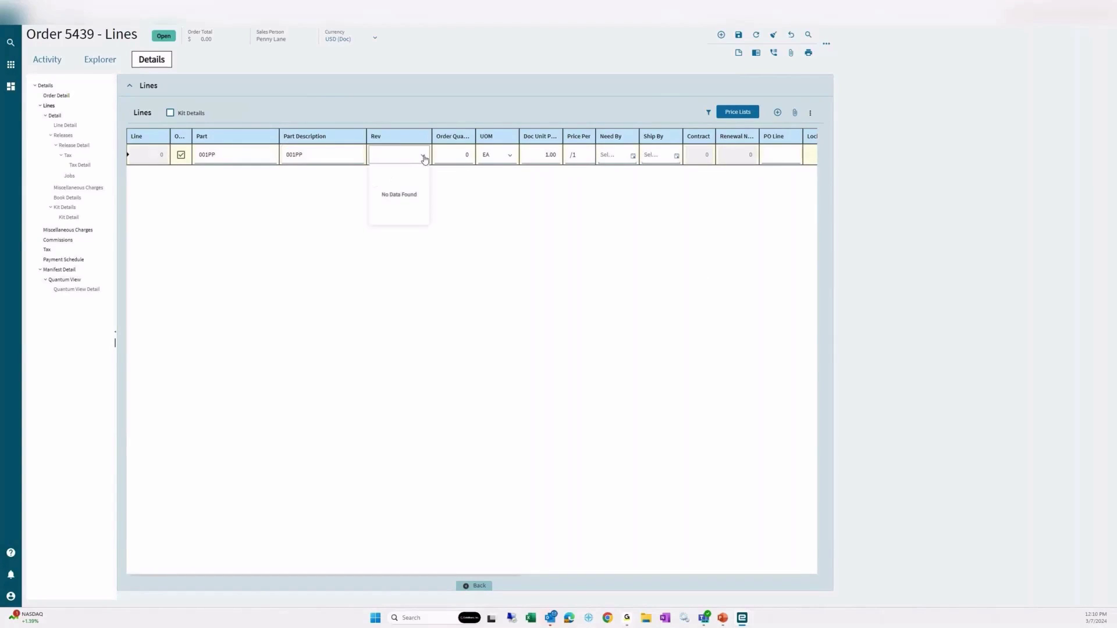
pyautogui.click(423, 156)
pyautogui.click(453, 156)
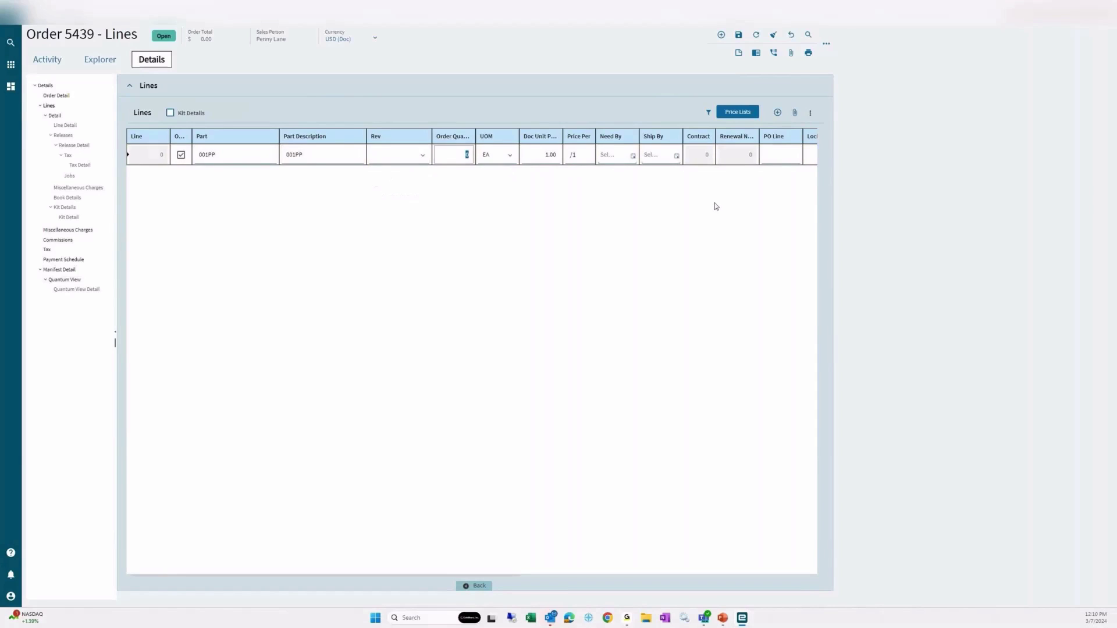
pyautogui.write('100')
pyautogui.press('Tab')
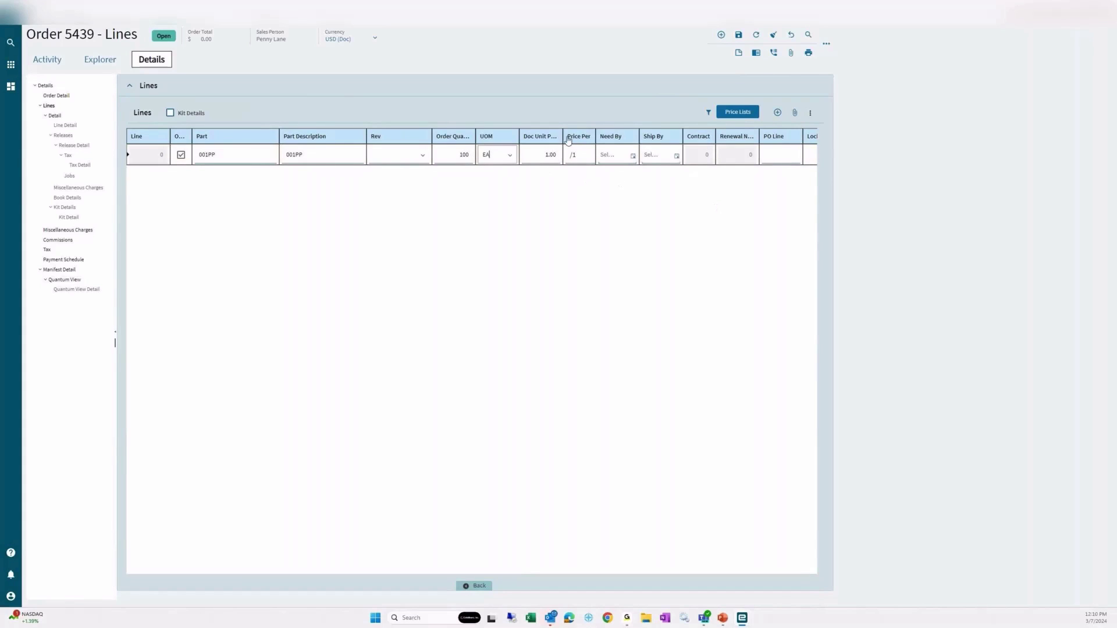
pyautogui.press('Tab')
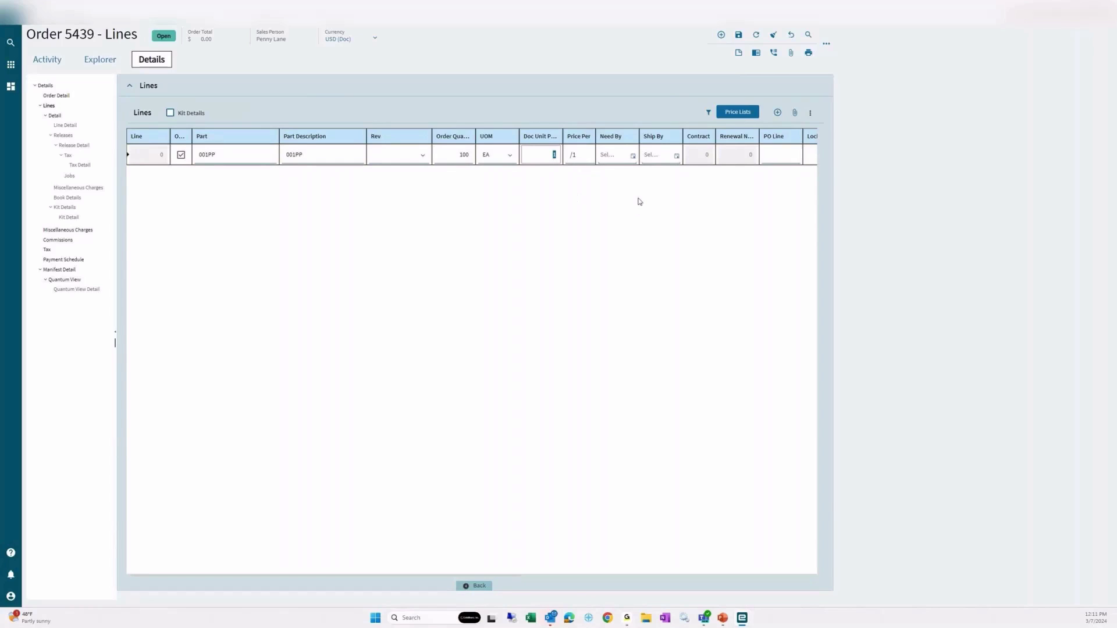
pyautogui.write('20')
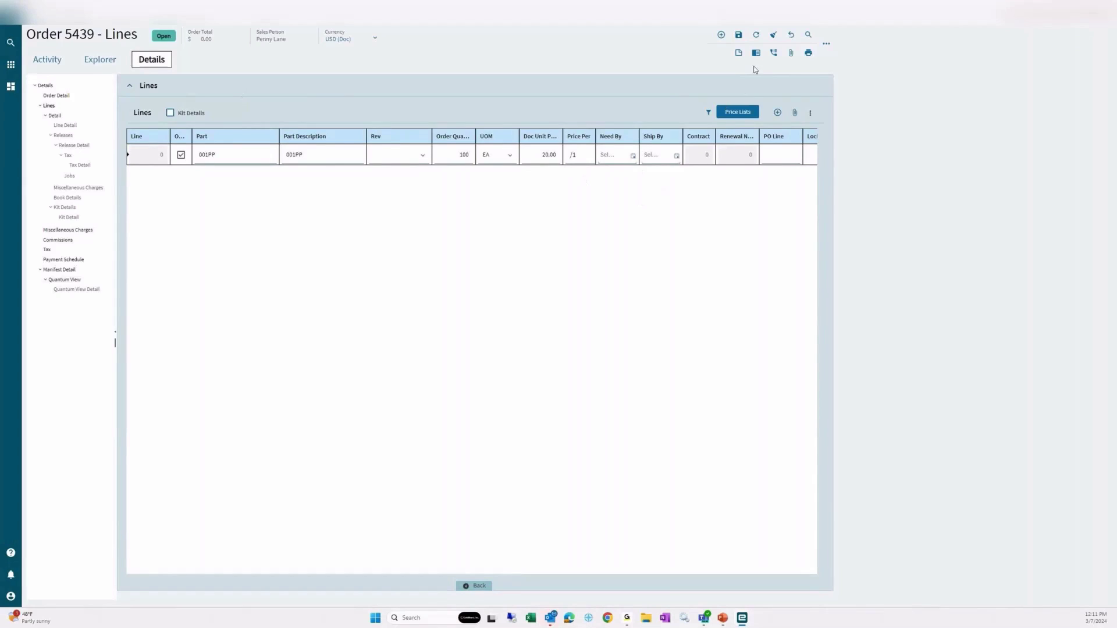
pyautogui.hotkey('ctrl', 's')
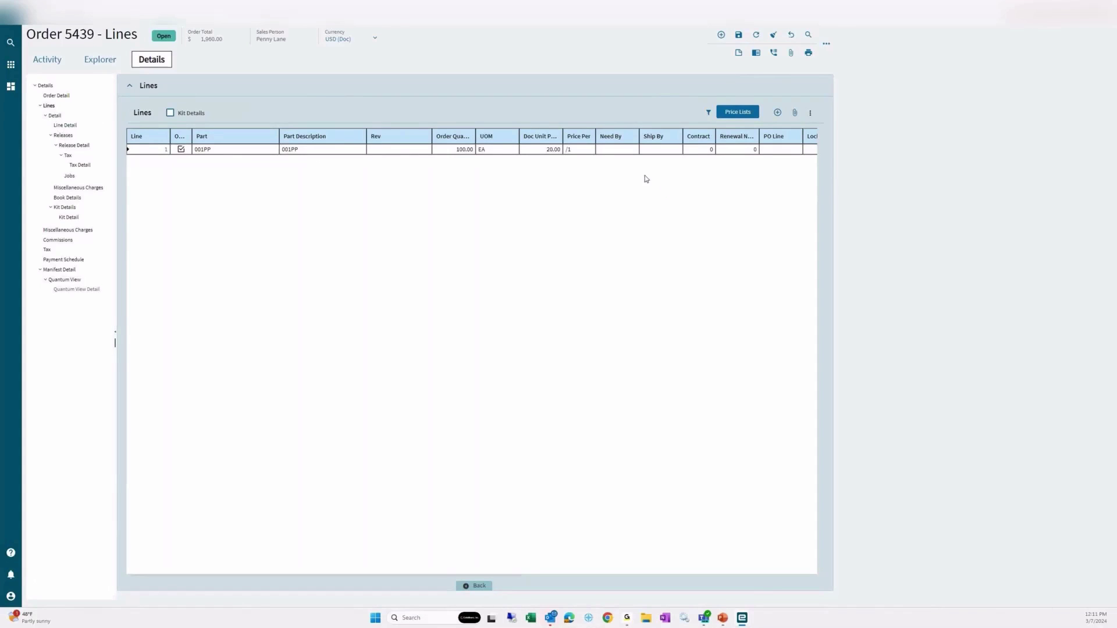
# In line 1's detail, set Need By to 3/22/2024 and Ship By to 3/21/2024
pyautogui.click(75, 125)
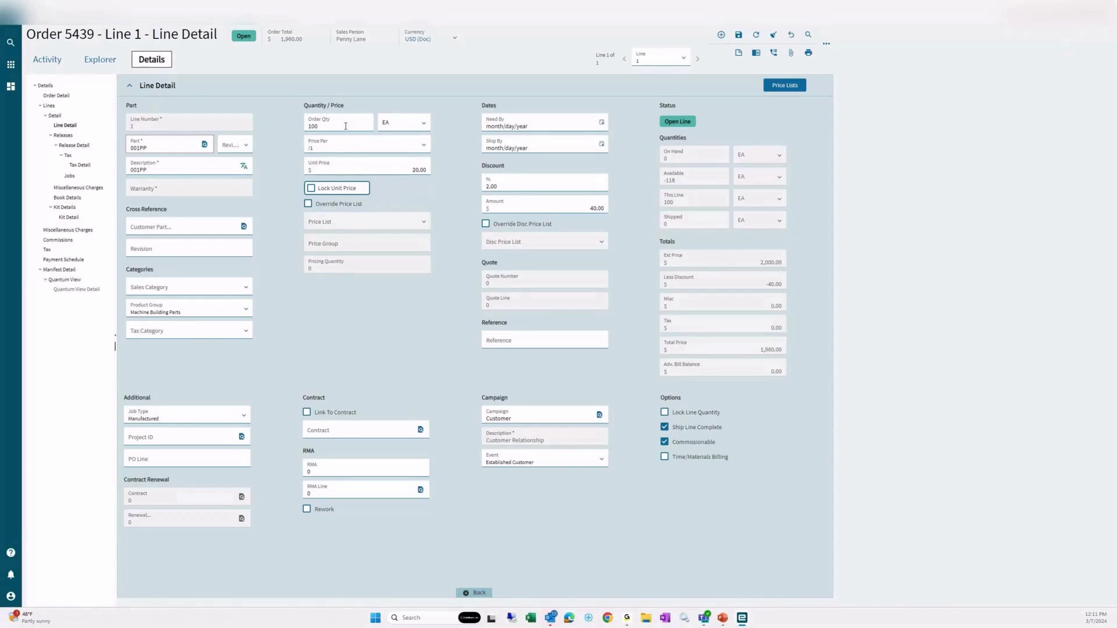
pyautogui.click(410, 169)
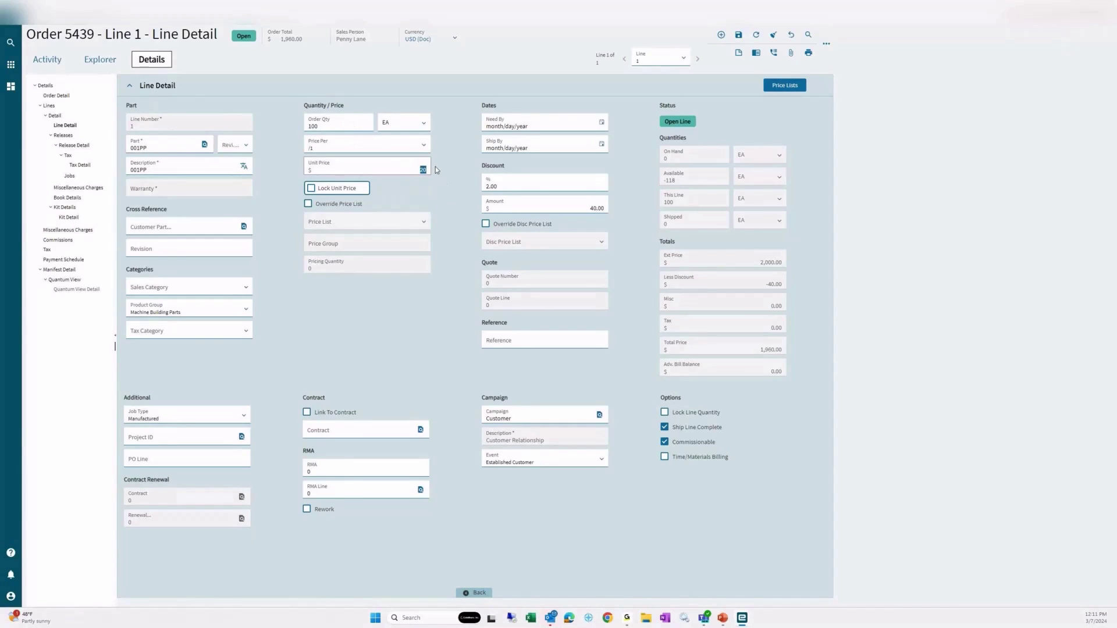
pyautogui.click(645, 150)
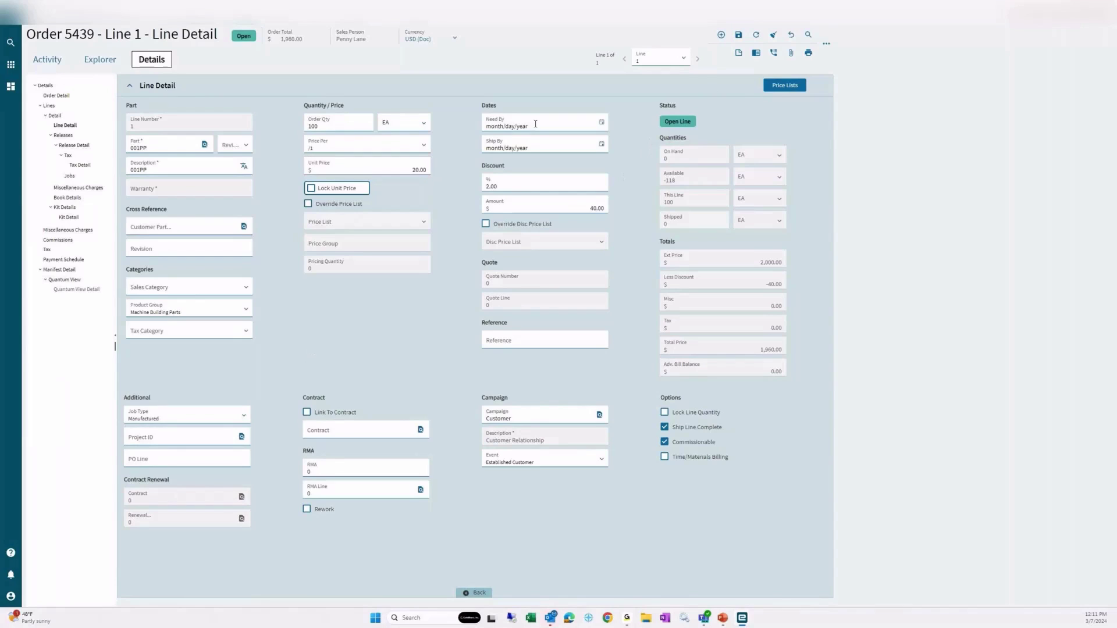
pyautogui.click(601, 122)
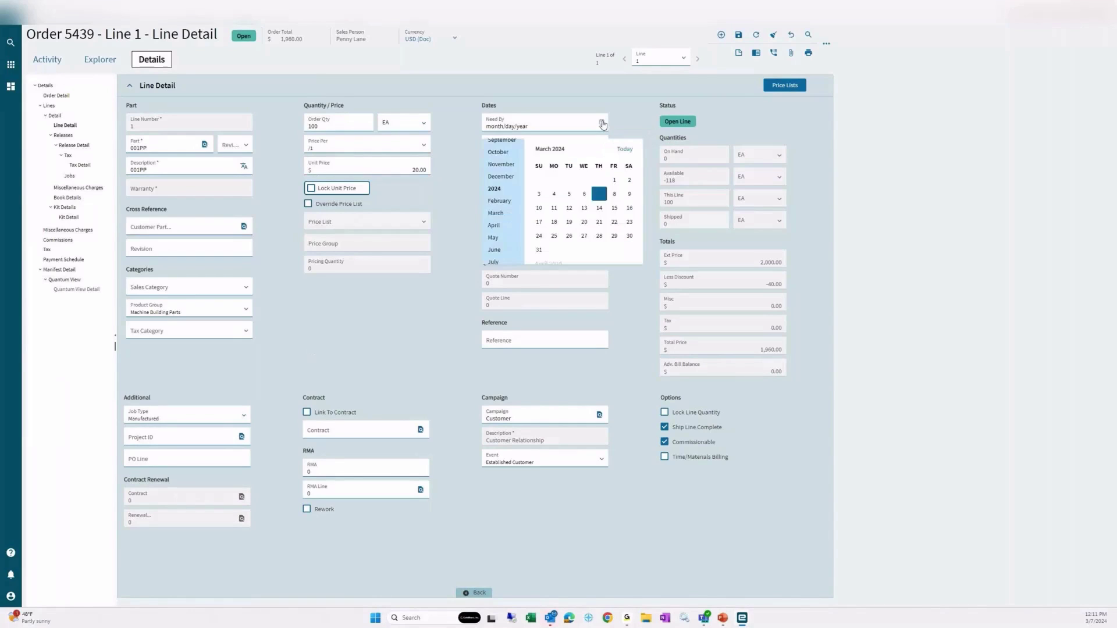
pyautogui.click(615, 223)
pyautogui.click(602, 144)
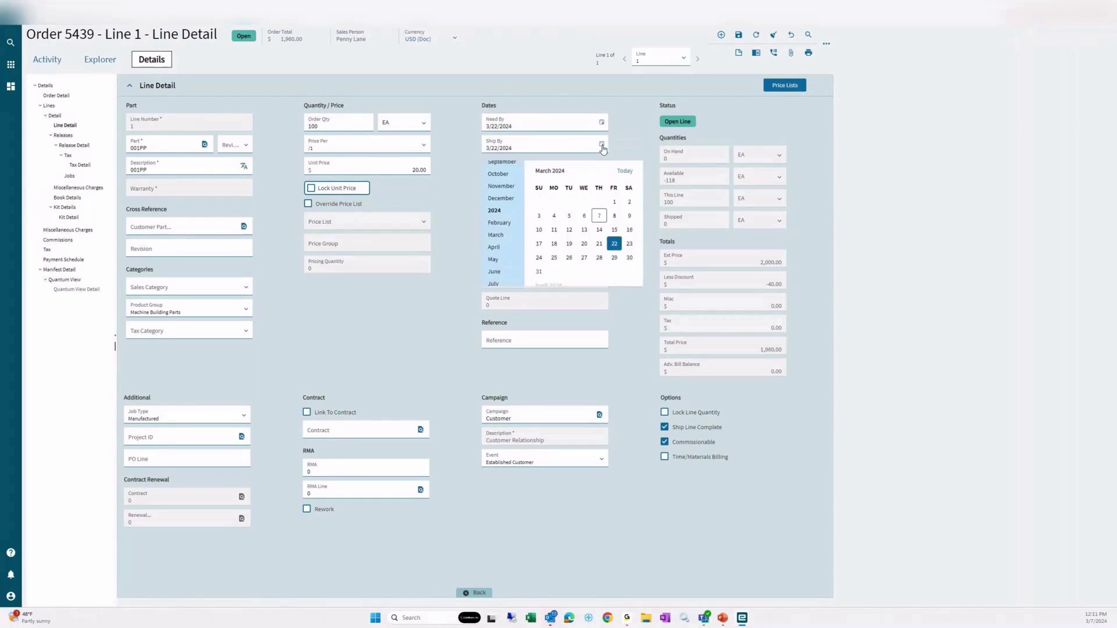
pyautogui.click(599, 245)
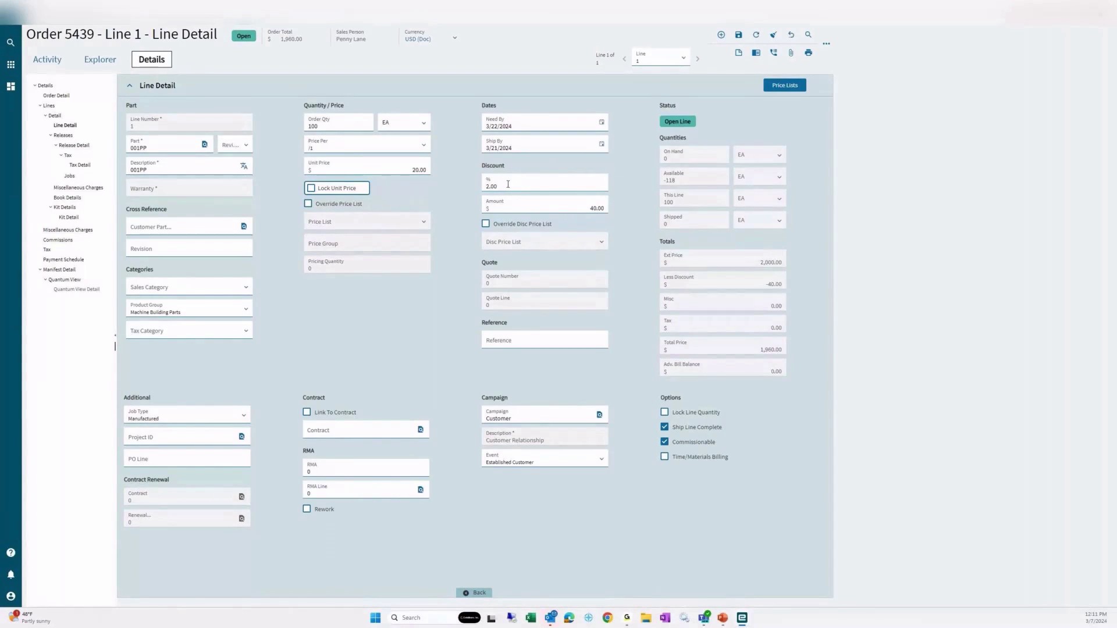
# Override the discount price list, set the 2% discount to 0, save, and open Release 1
pyautogui.click(486, 225)
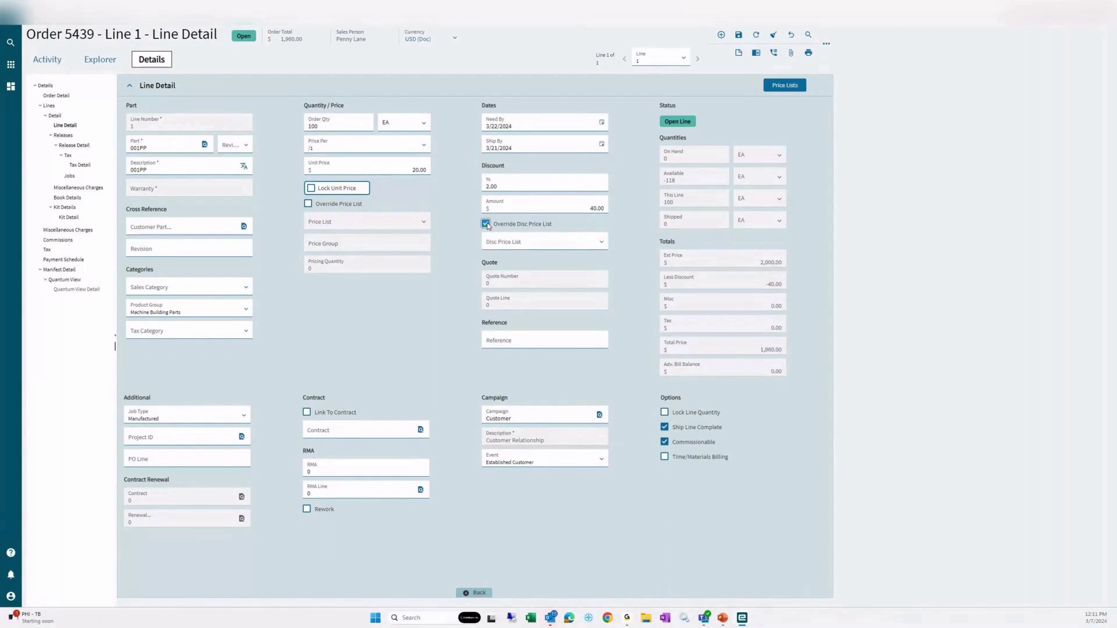
pyautogui.click(503, 185)
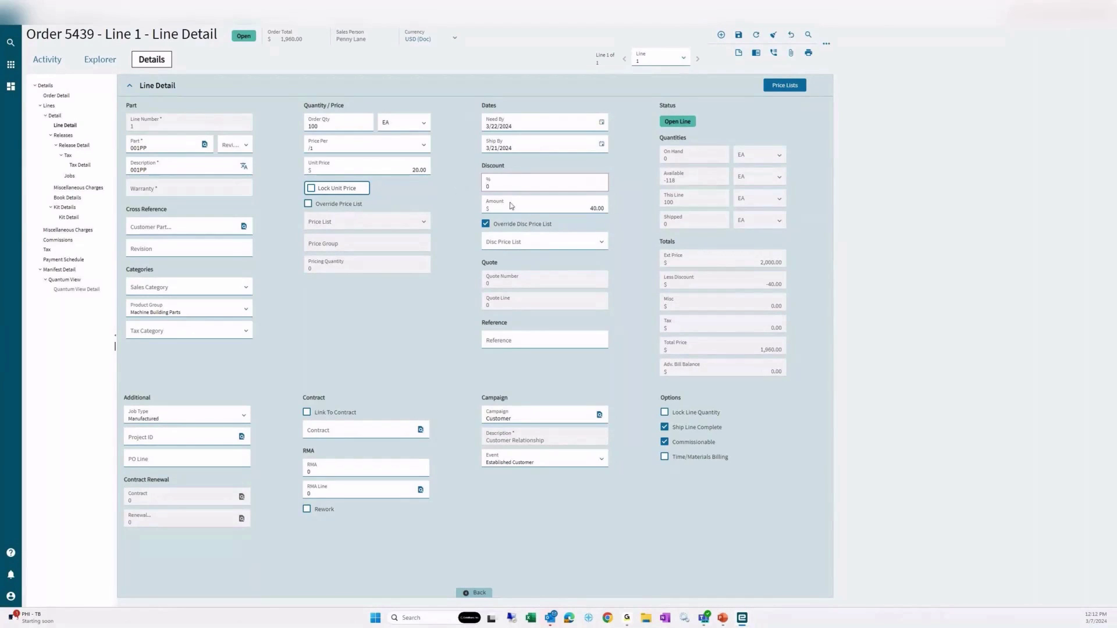
pyautogui.press('BackSpace')
pyautogui.click(545, 262)
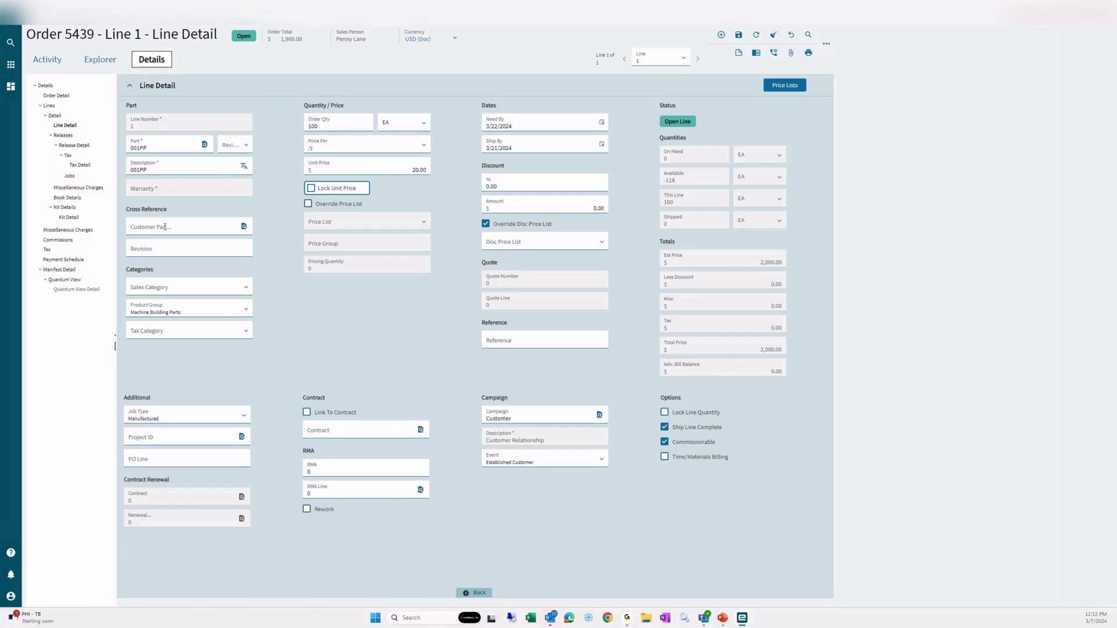
pyautogui.click(738, 36)
pyautogui.click(69, 144)
# Go from Release 1 detail back through Lines and Line Detail to line 1's Releases grid
pyautogui.click(149, 129)
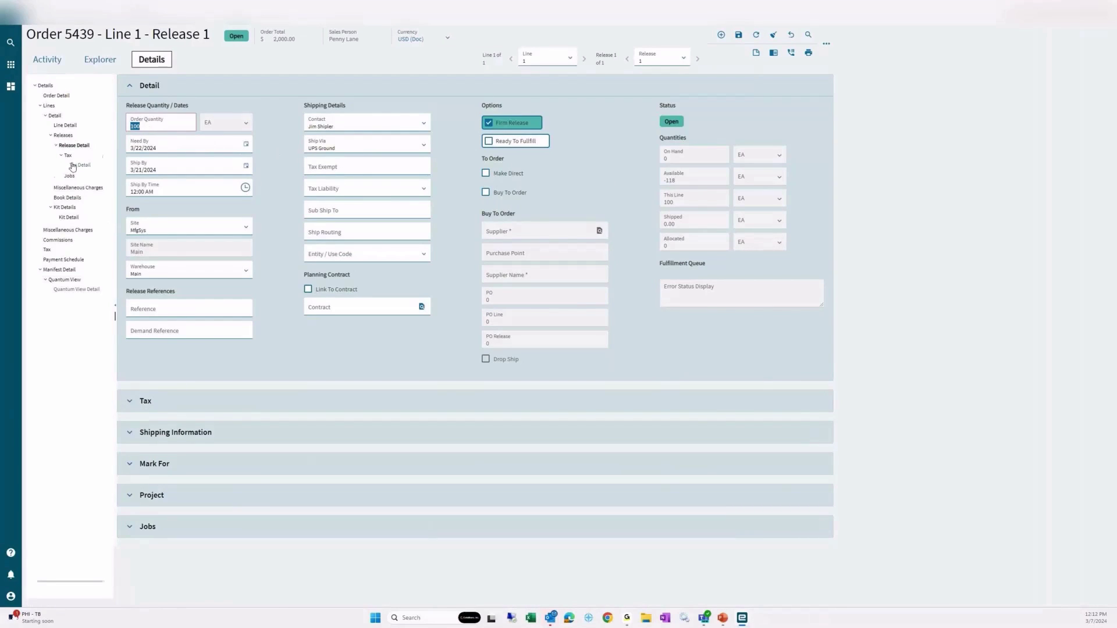
pyautogui.click(56, 144)
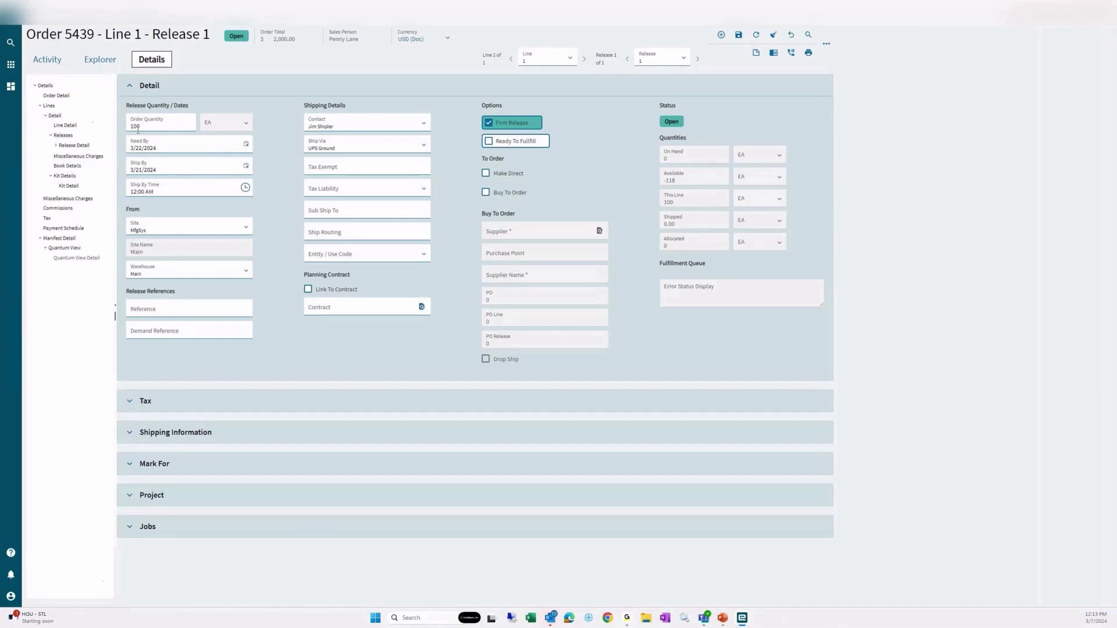
pyautogui.click(49, 106)
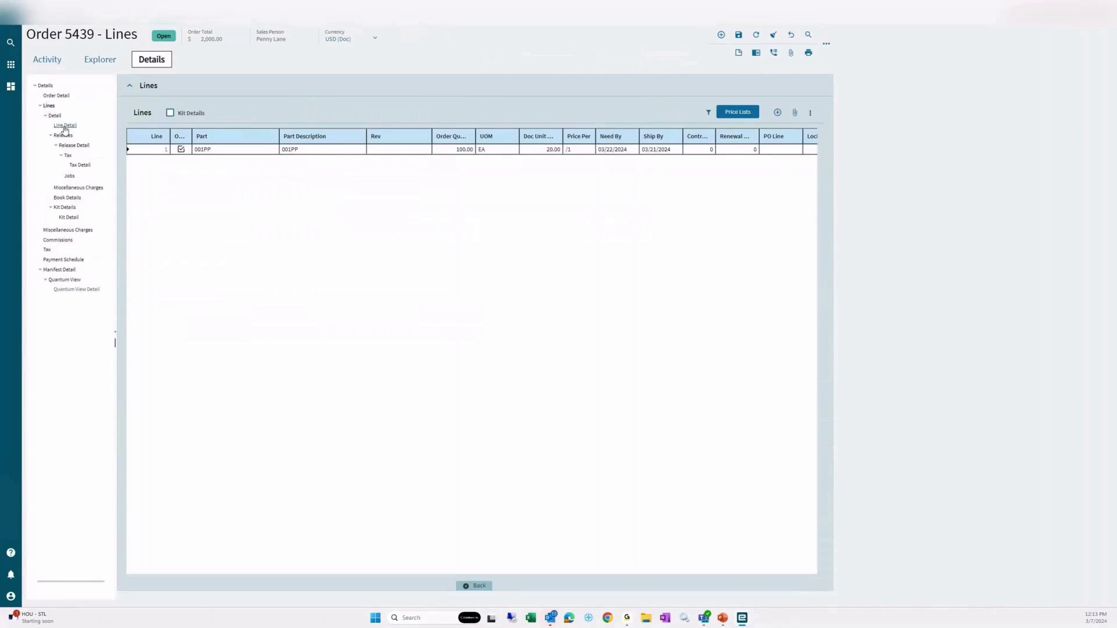
pyautogui.click(64, 126)
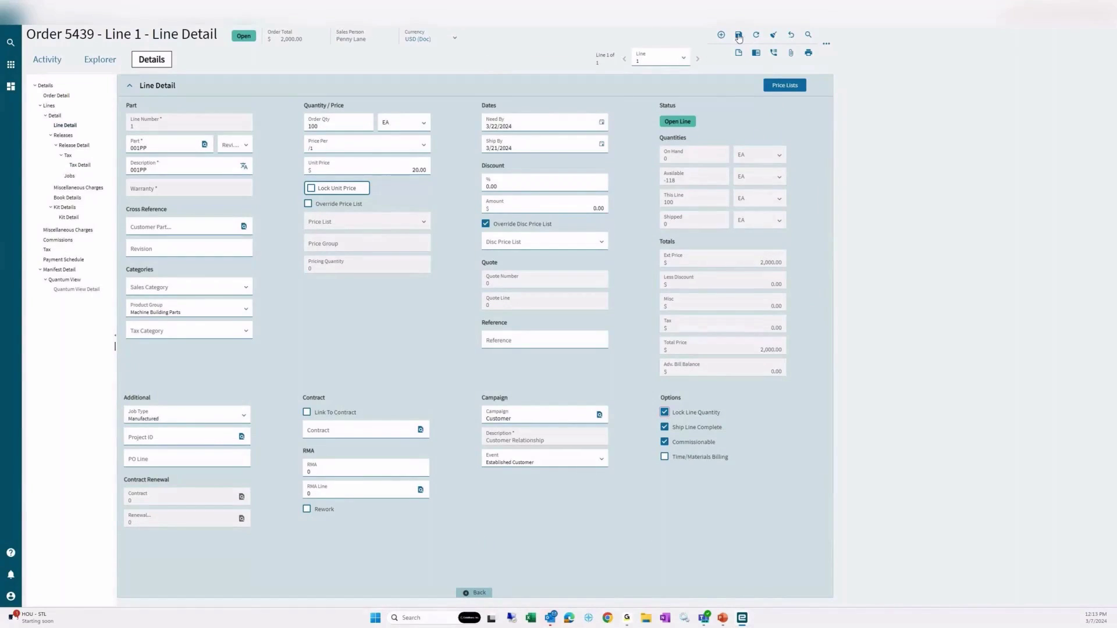
pyautogui.click(73, 136)
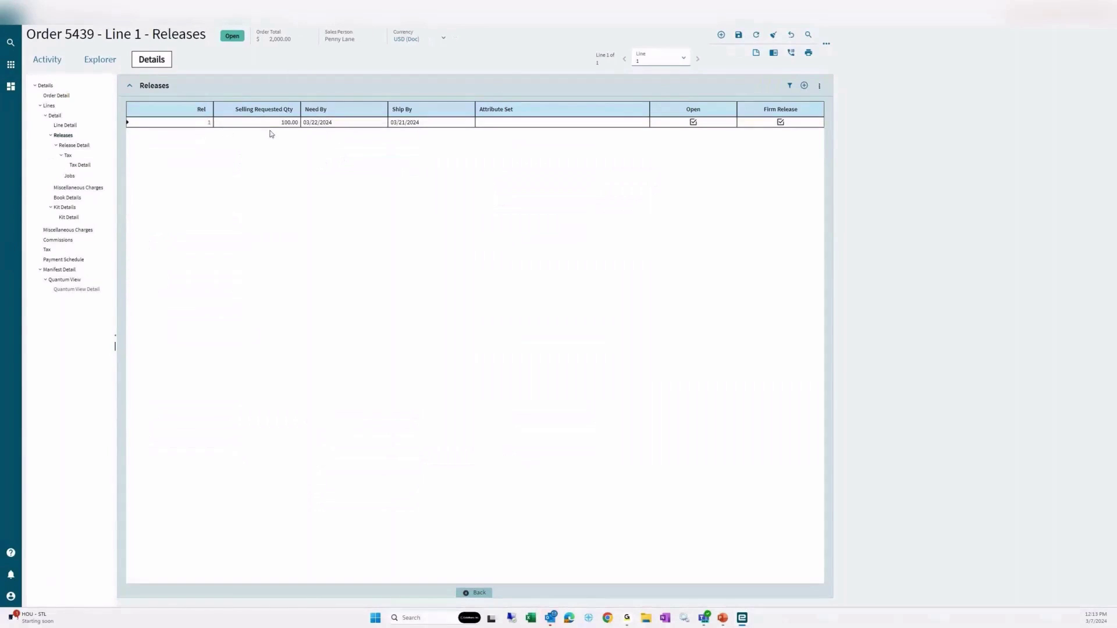
# Add release 2 for quantity 25 with Need By 3/29/2024 and Ship By 3/28/2024, then save
pyautogui.click(804, 85)
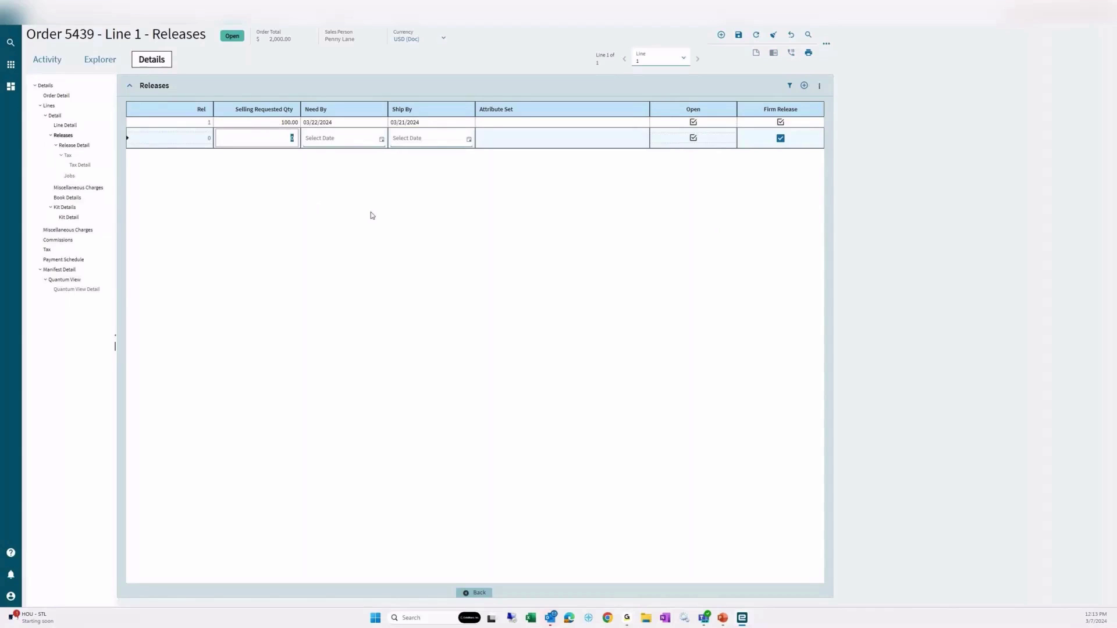
pyautogui.write('25')
pyautogui.press('Tab')
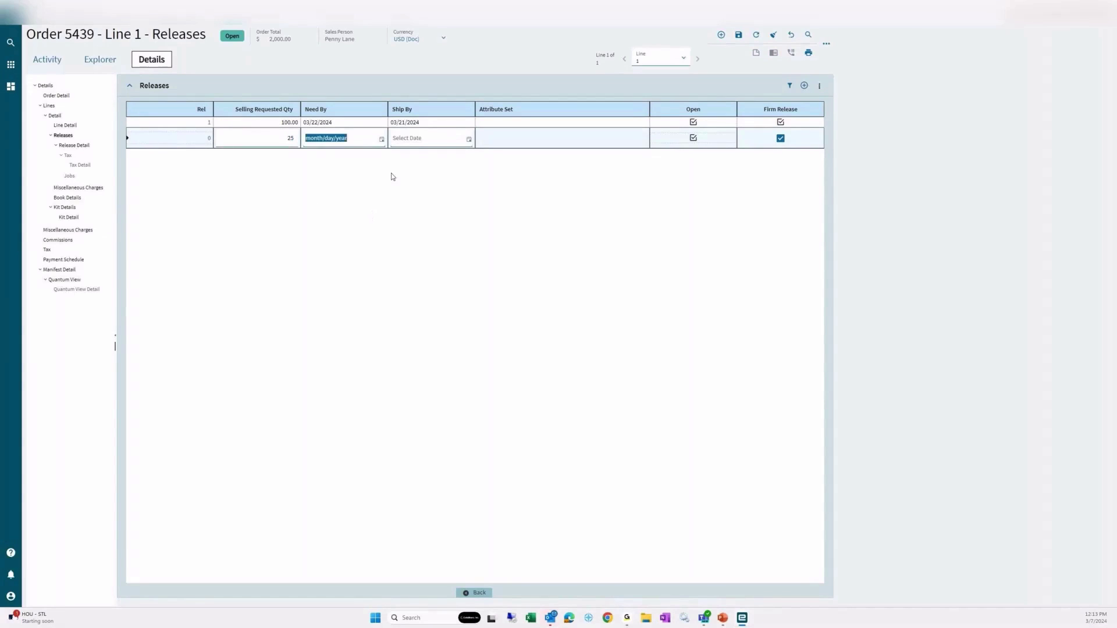
pyautogui.click(381, 140)
pyautogui.click(433, 245)
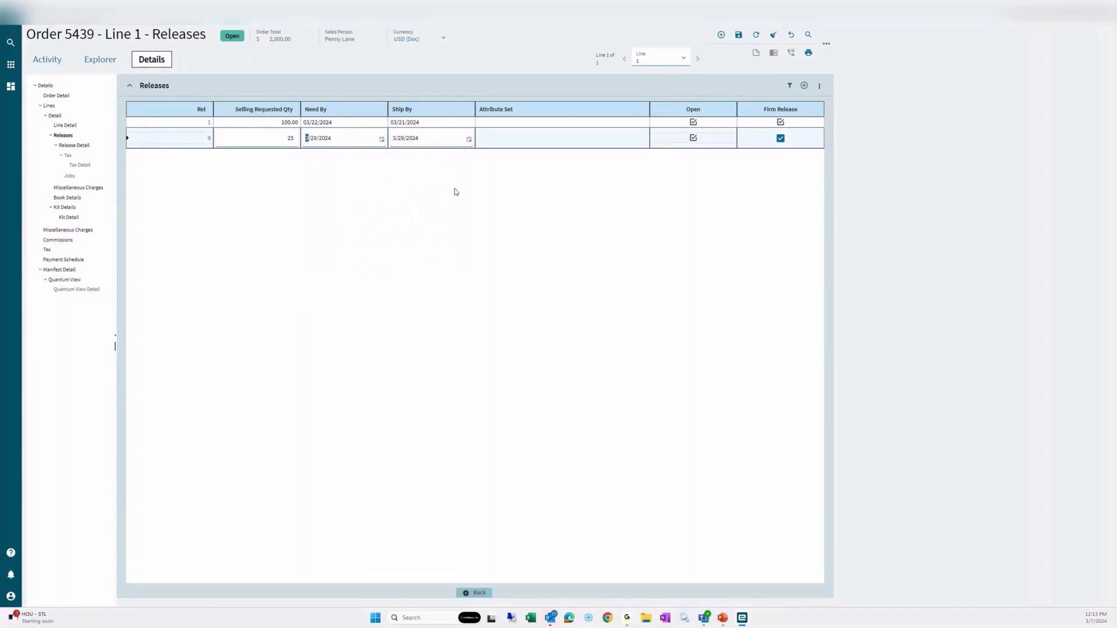
pyautogui.click(469, 140)
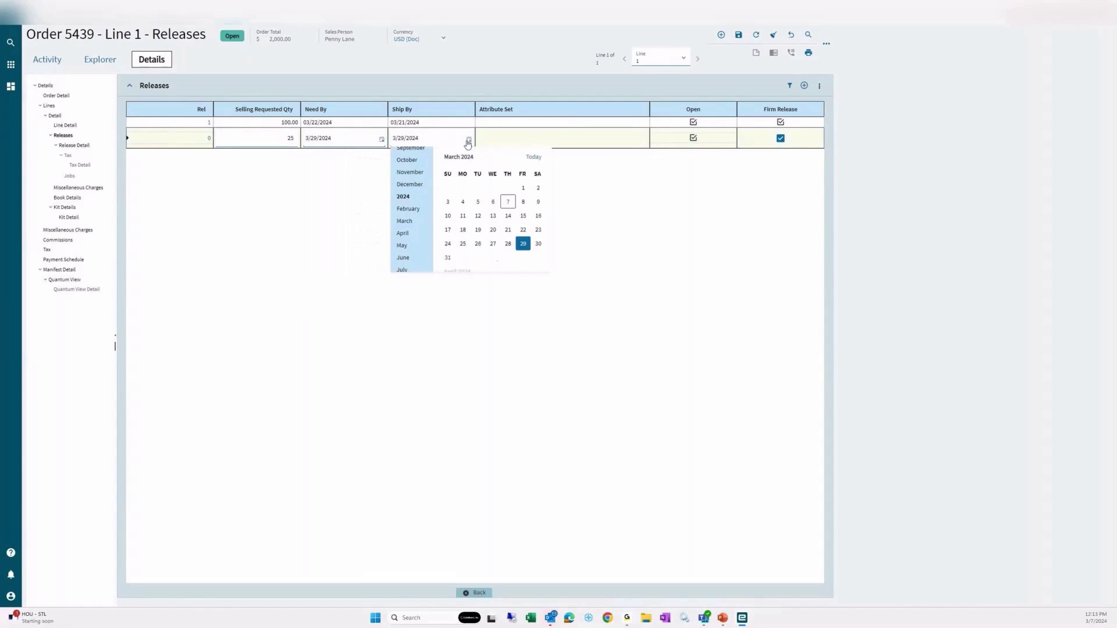
pyautogui.click(505, 247)
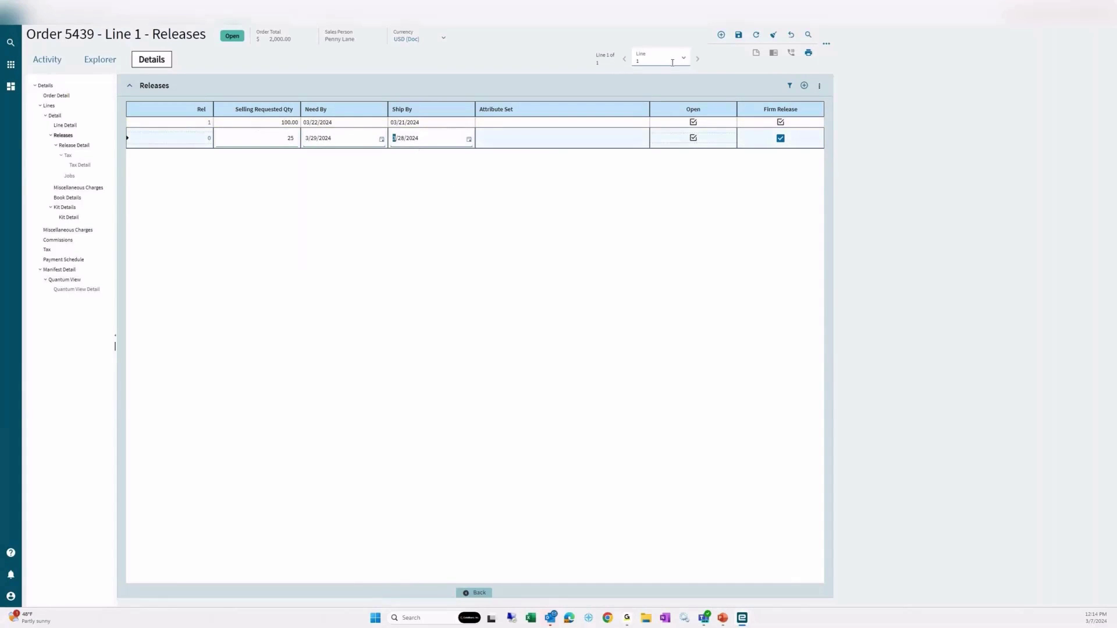
pyautogui.click(739, 36)
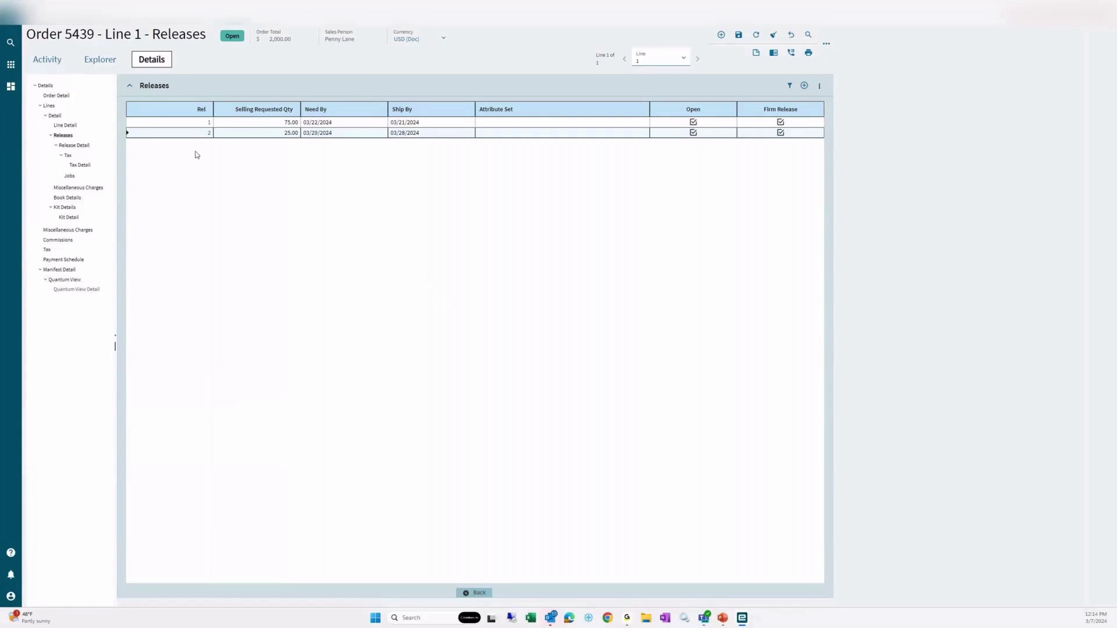
# Start line 2 by selecting part 00C1 through Part Search
pyautogui.click(49, 106)
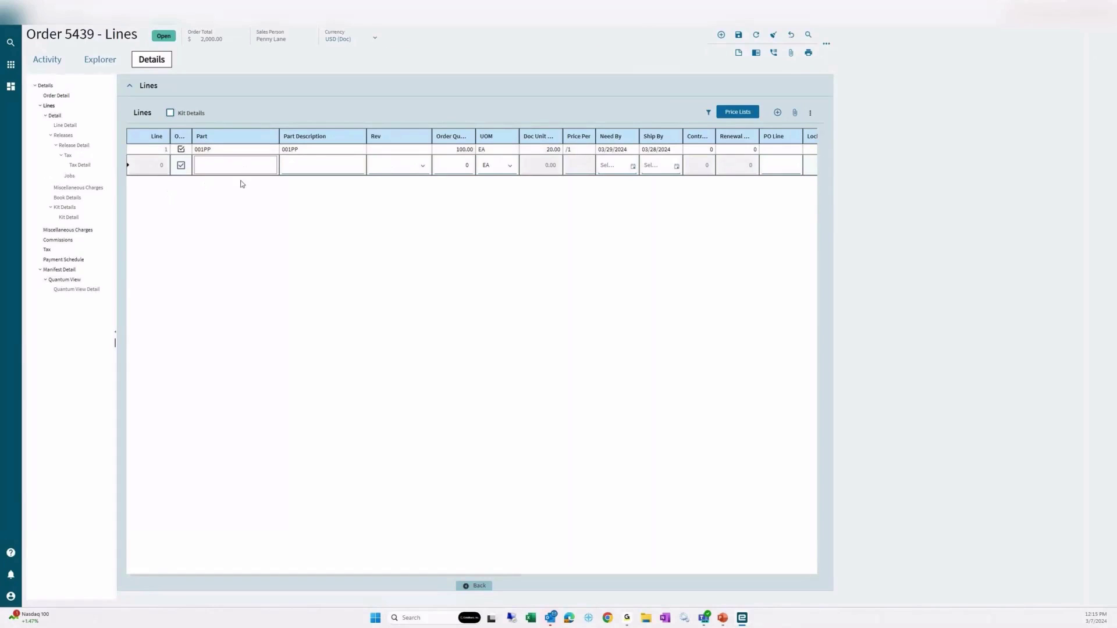
pyautogui.rightClick(226, 166)
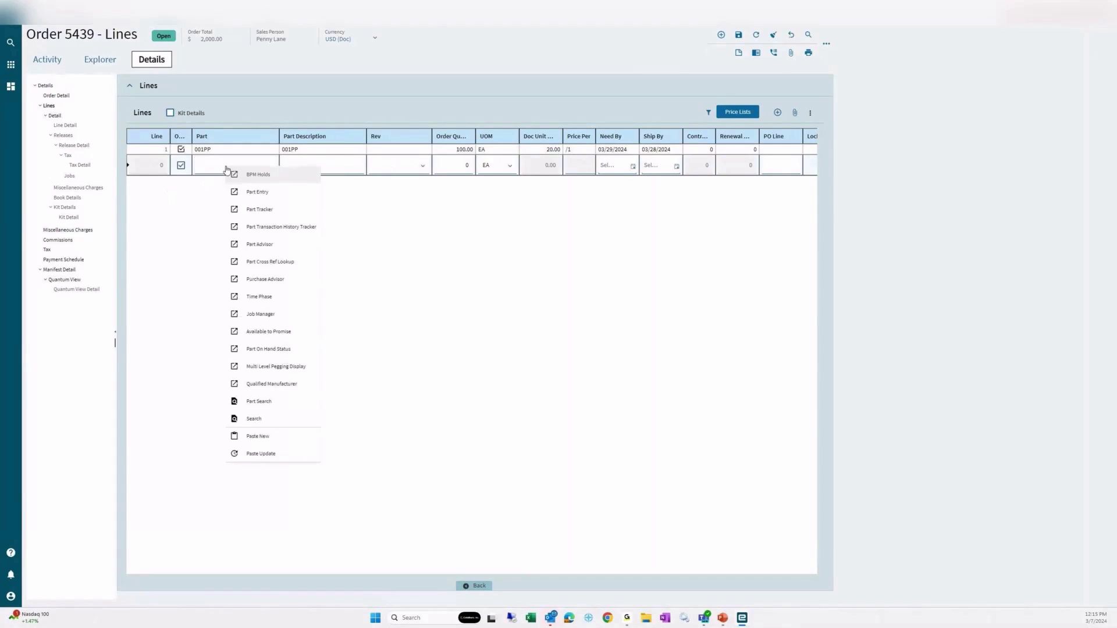
pyautogui.click(266, 421)
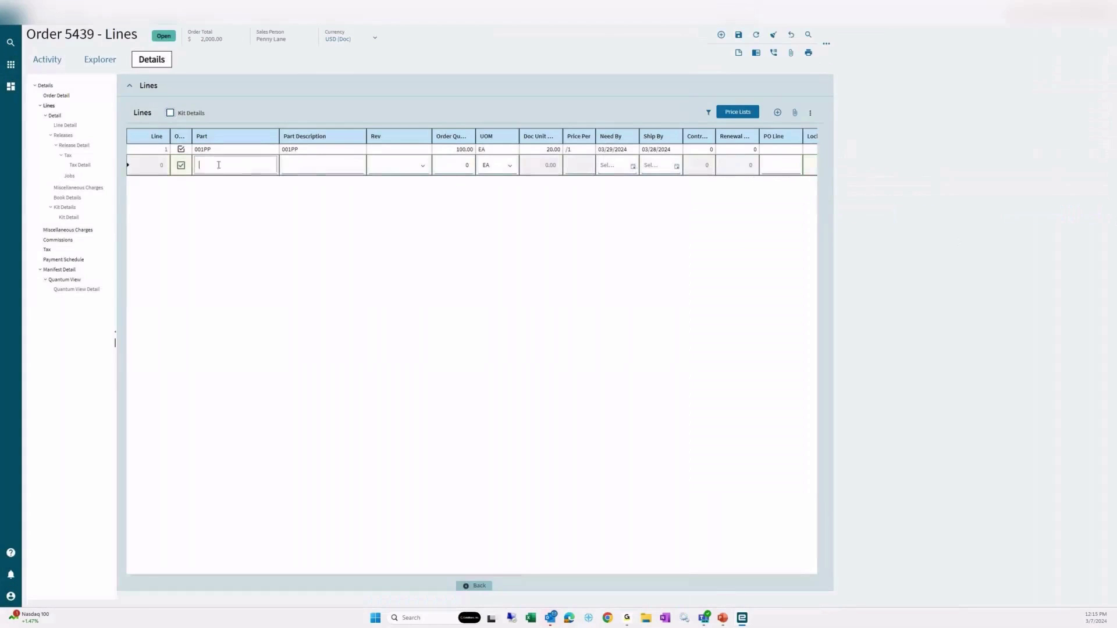
pyautogui.rightClick(217, 165)
pyautogui.click(257, 401)
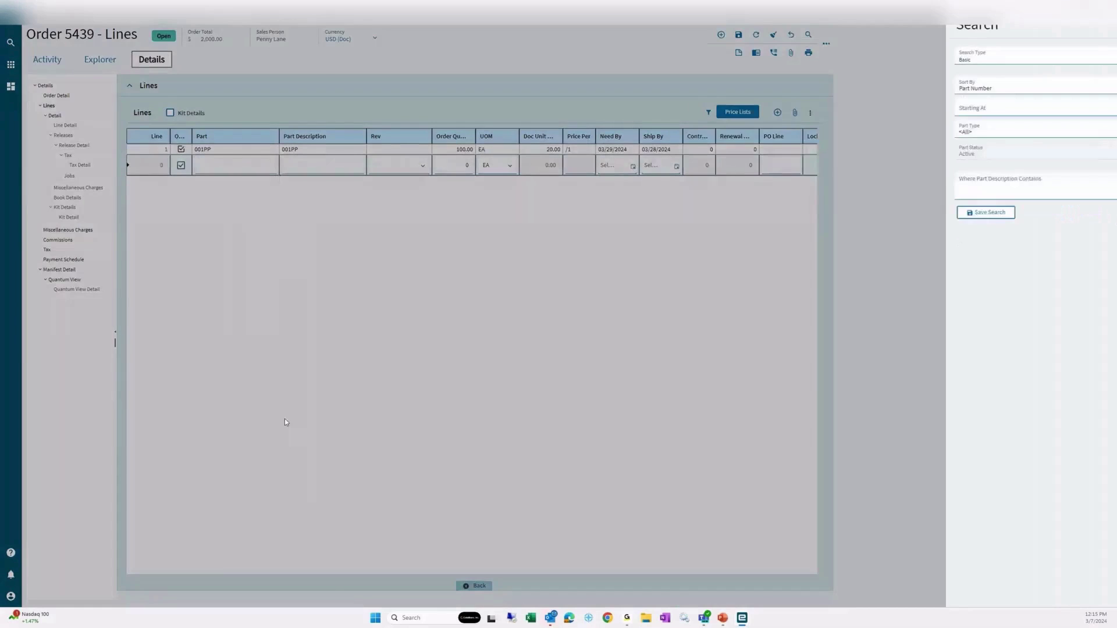
pyautogui.doubleClick(756, 176)
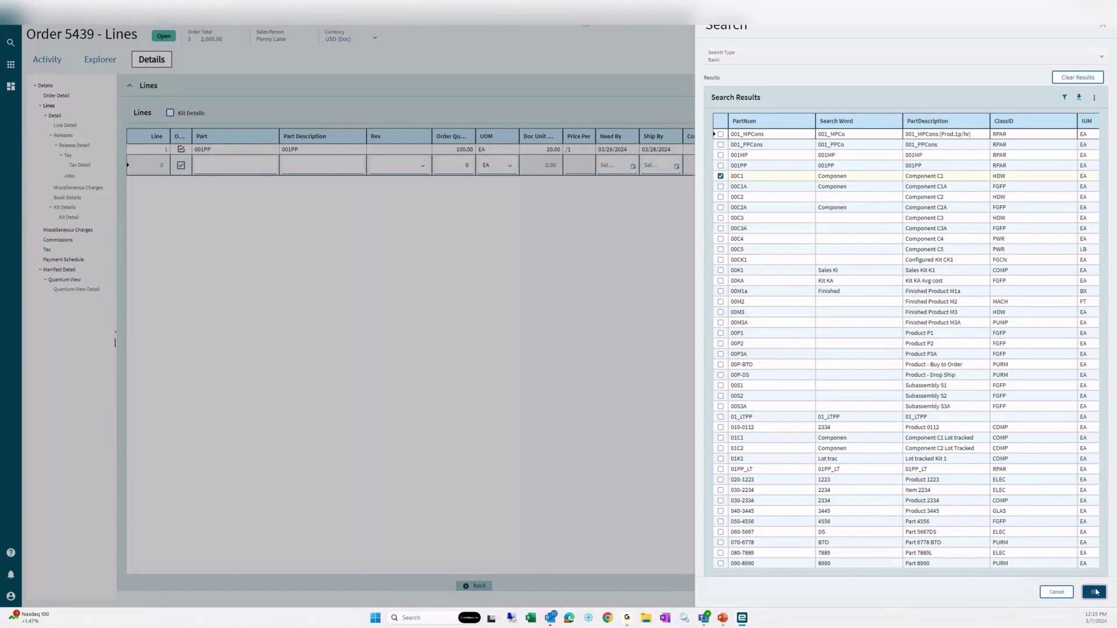
# Set line 2 to quantity 50, Need By 03/29/2024 and Ship By 03/28/2024, then save
pyautogui.click(455, 169)
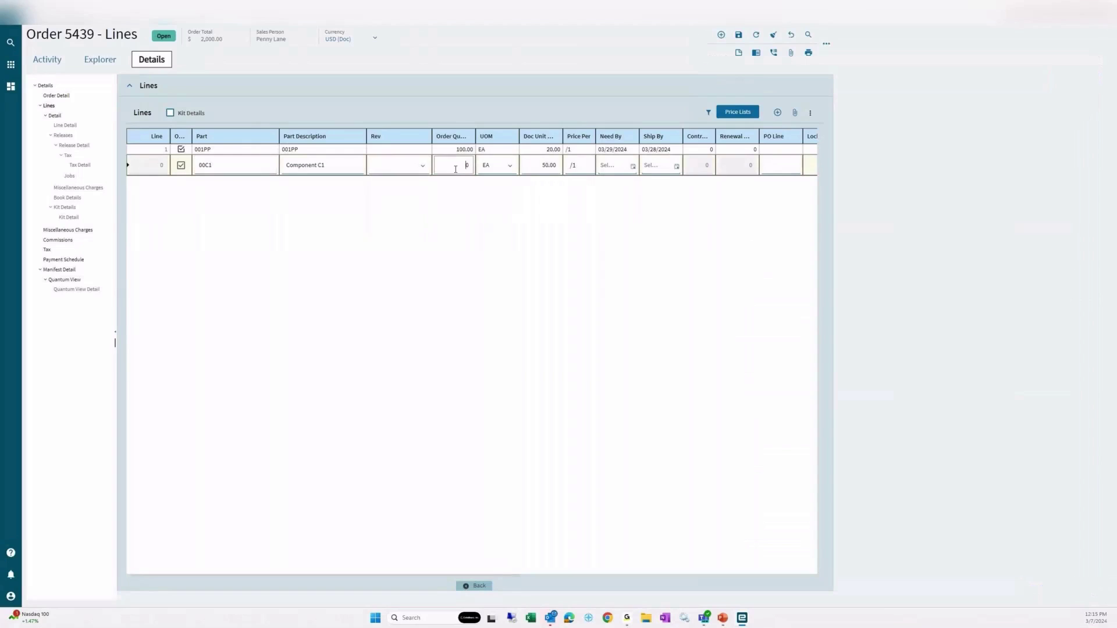
pyautogui.write('50')
pyautogui.press('Tab')
pyautogui.click(633, 167)
pyautogui.click(731, 270)
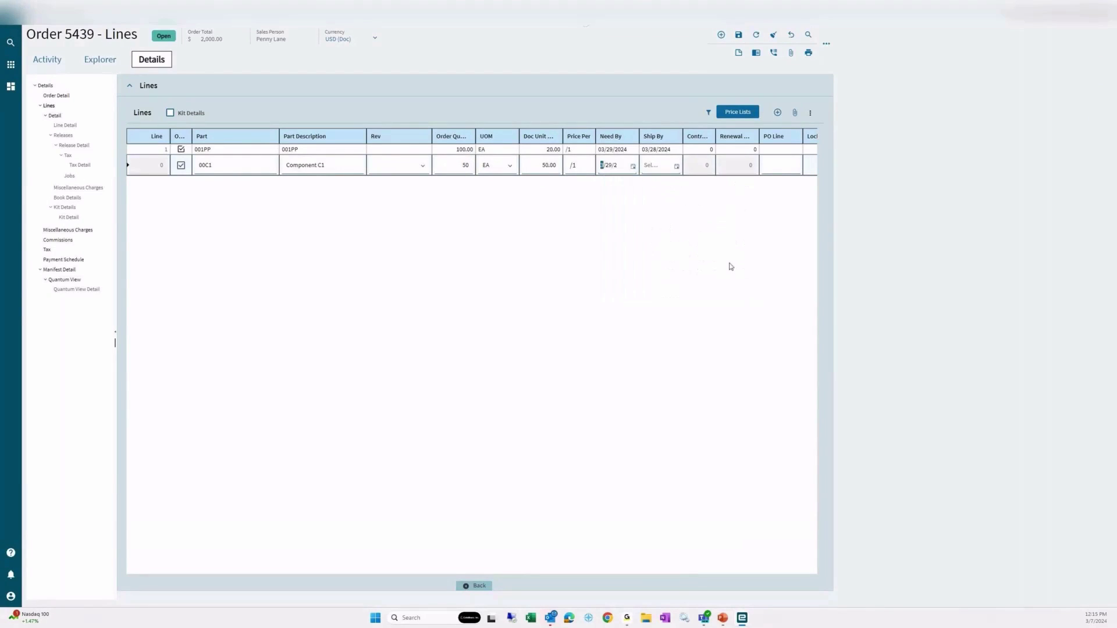
pyautogui.click(677, 166)
pyautogui.click(760, 271)
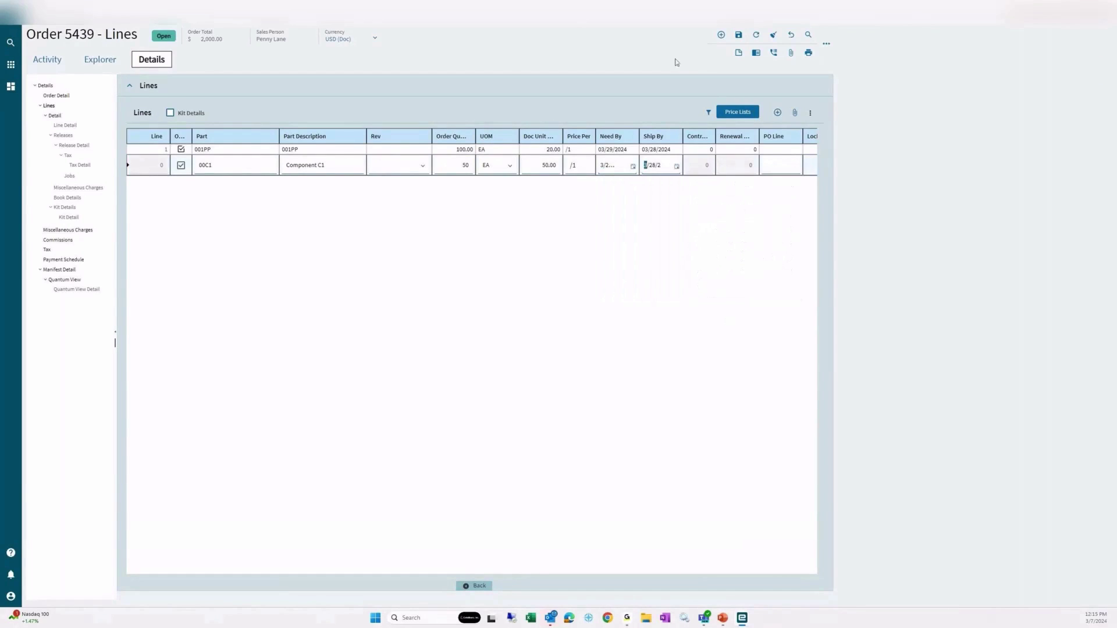
pyautogui.click(738, 35)
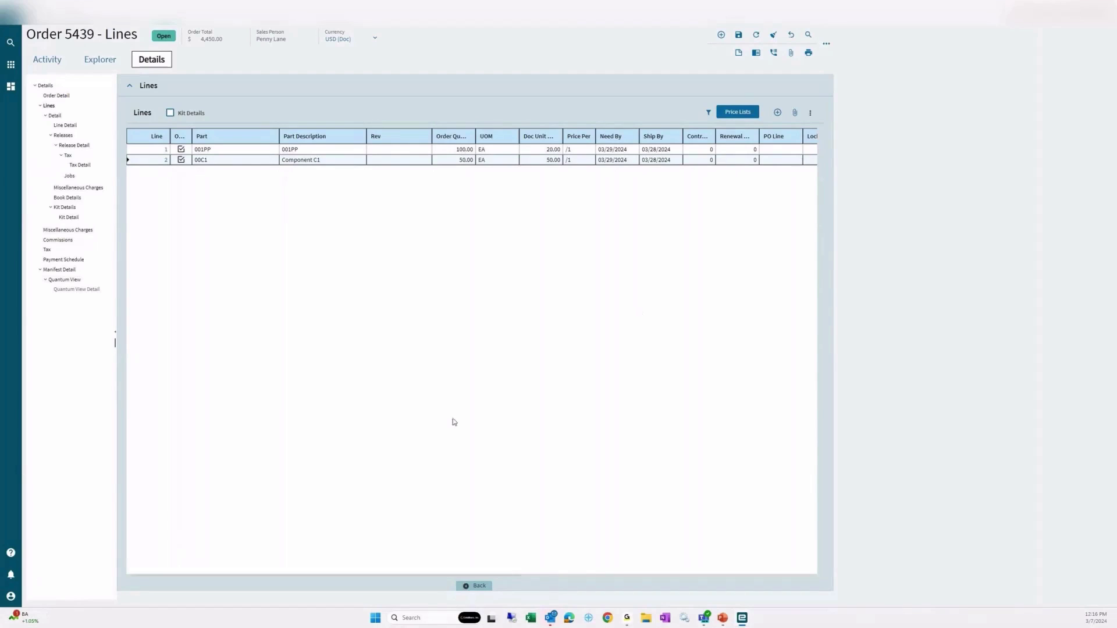
# Generate a PDF print preview of the Sales Order Acknowledgement for order 5439
pyautogui.click(826, 43)
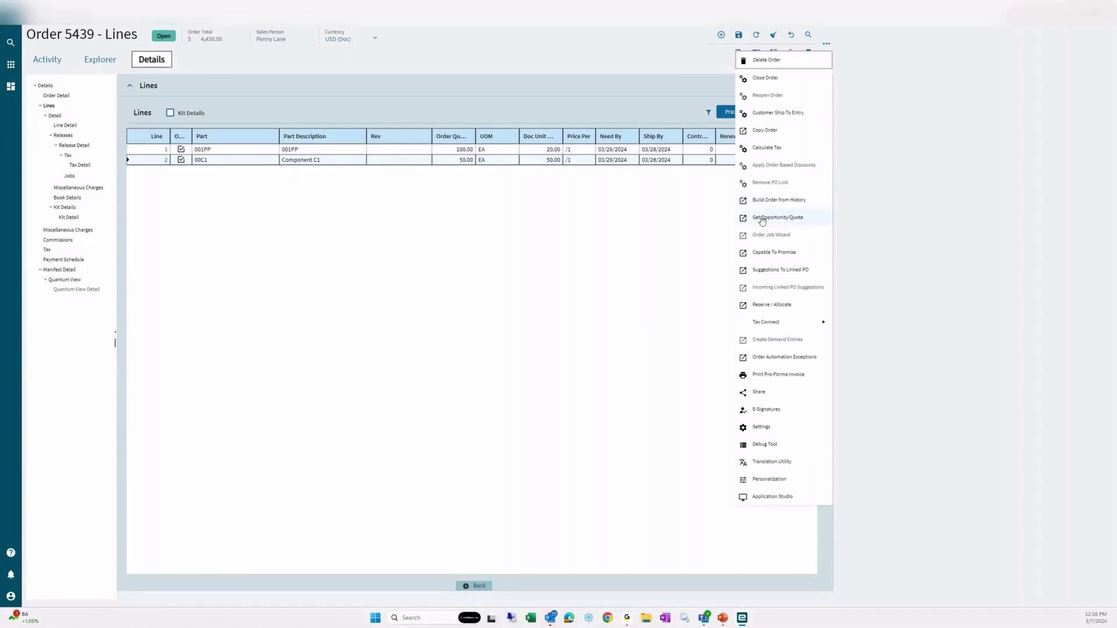
pyautogui.click(780, 269)
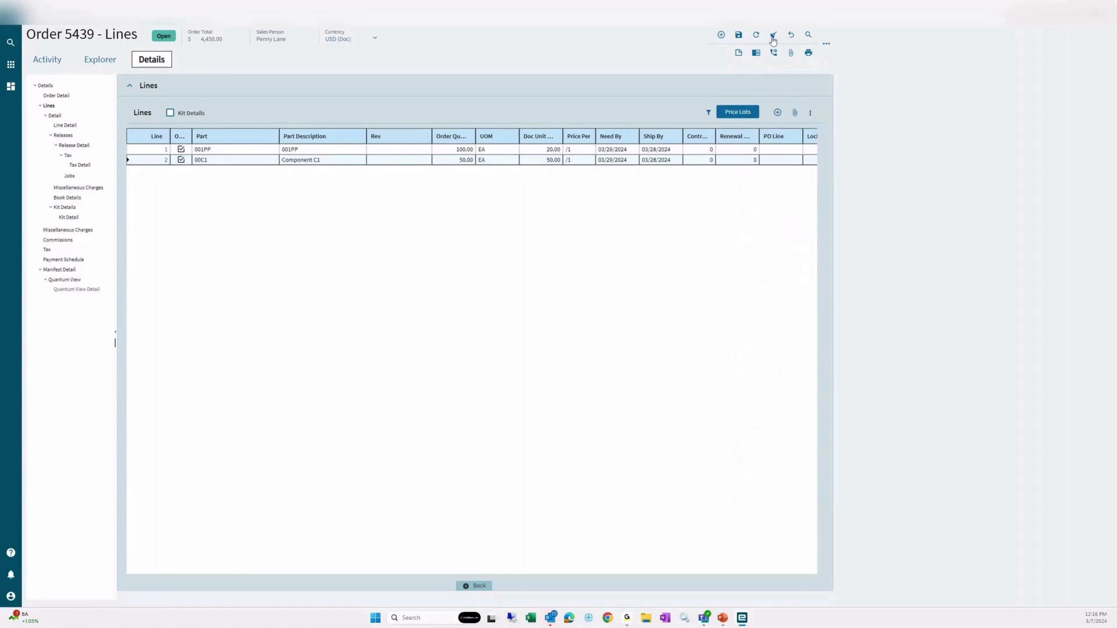
pyautogui.click(810, 53)
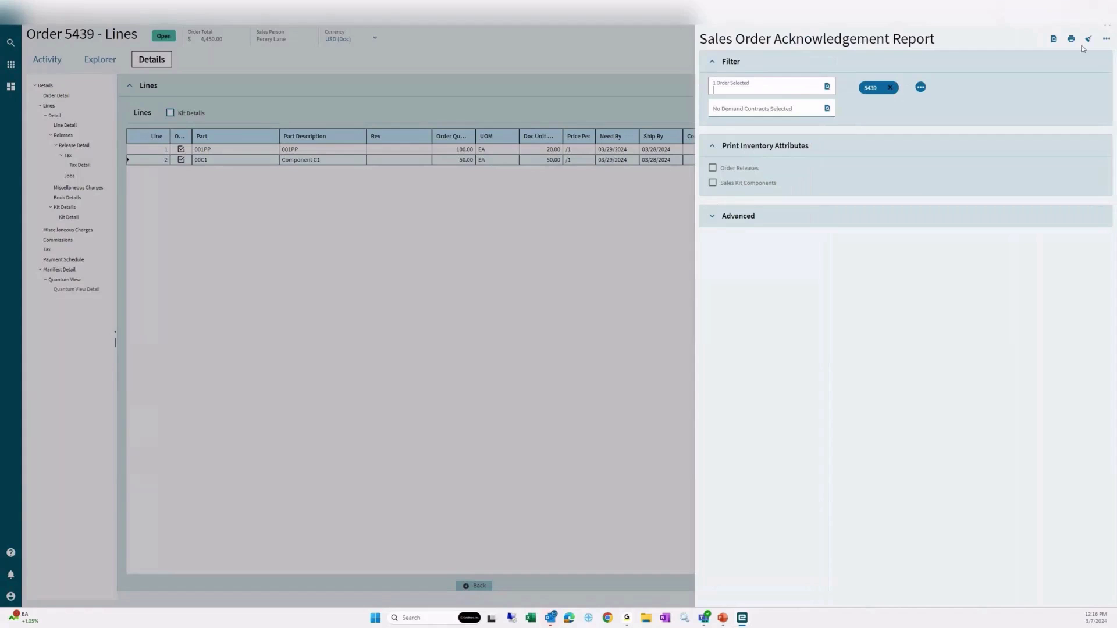
pyautogui.click(1054, 39)
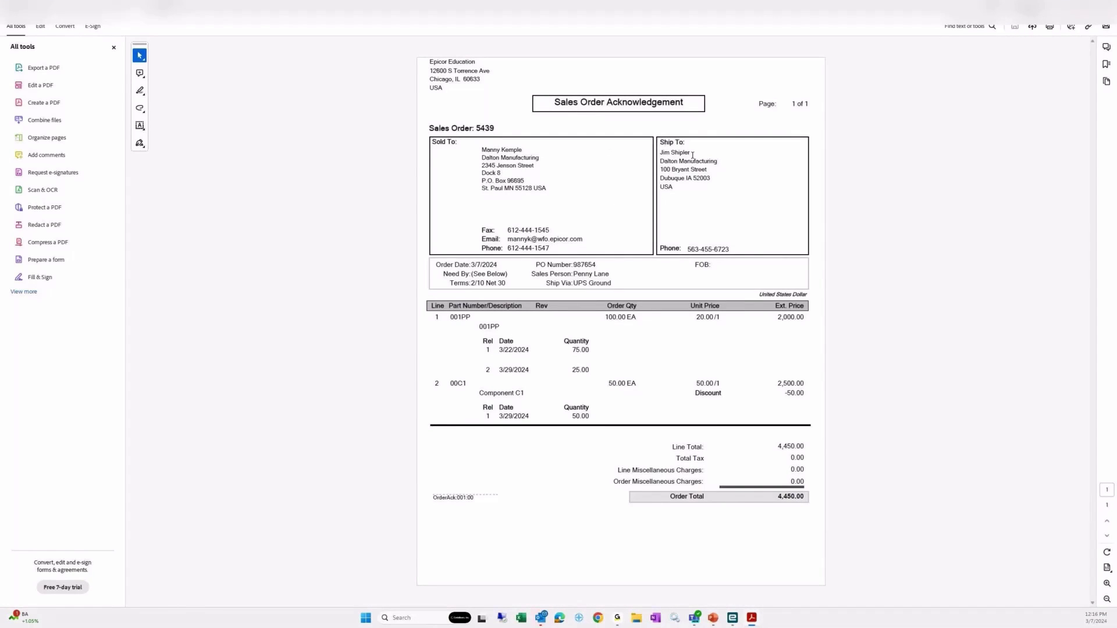
pyautogui.moveTo(692, 154); pyautogui.dragTo(654, 154)
pyautogui.moveTo(525, 151); pyautogui.dragTo(475, 150)
pyautogui.moveTo(733, 618)
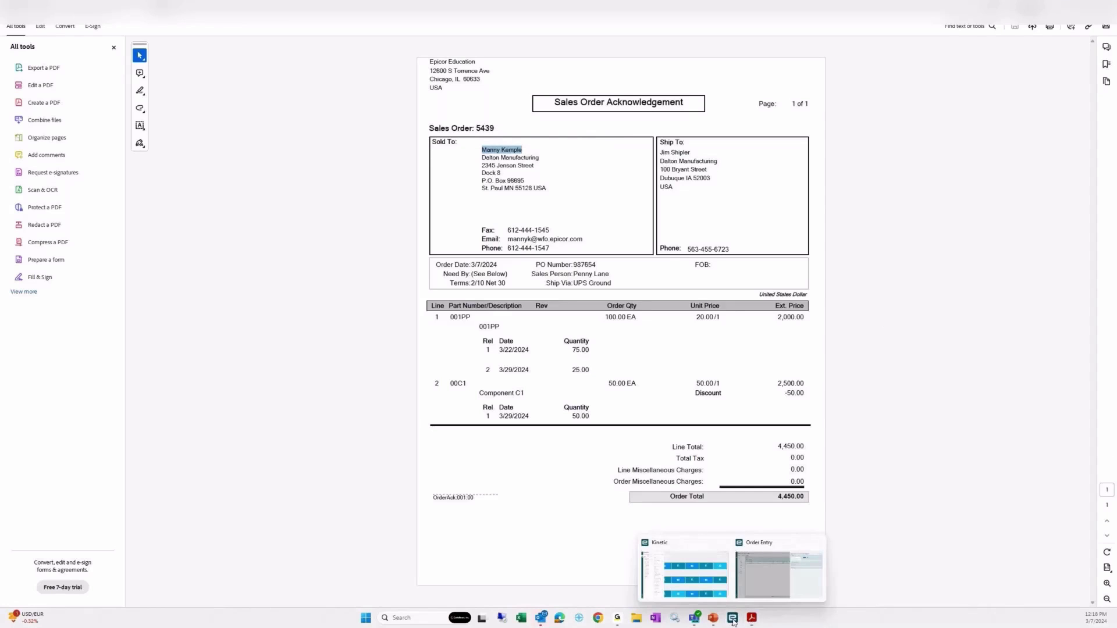
# Load order 5439 in classic Sales Order Entry and view line 1's release for 75 EA
pyautogui.click(750, 576)
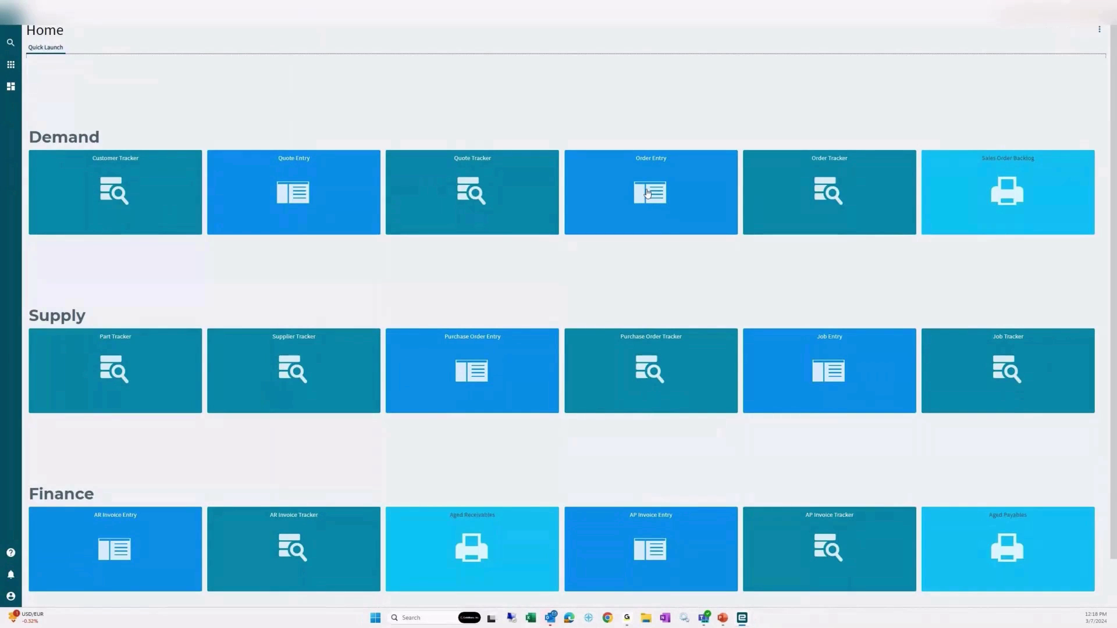
pyautogui.click(648, 194)
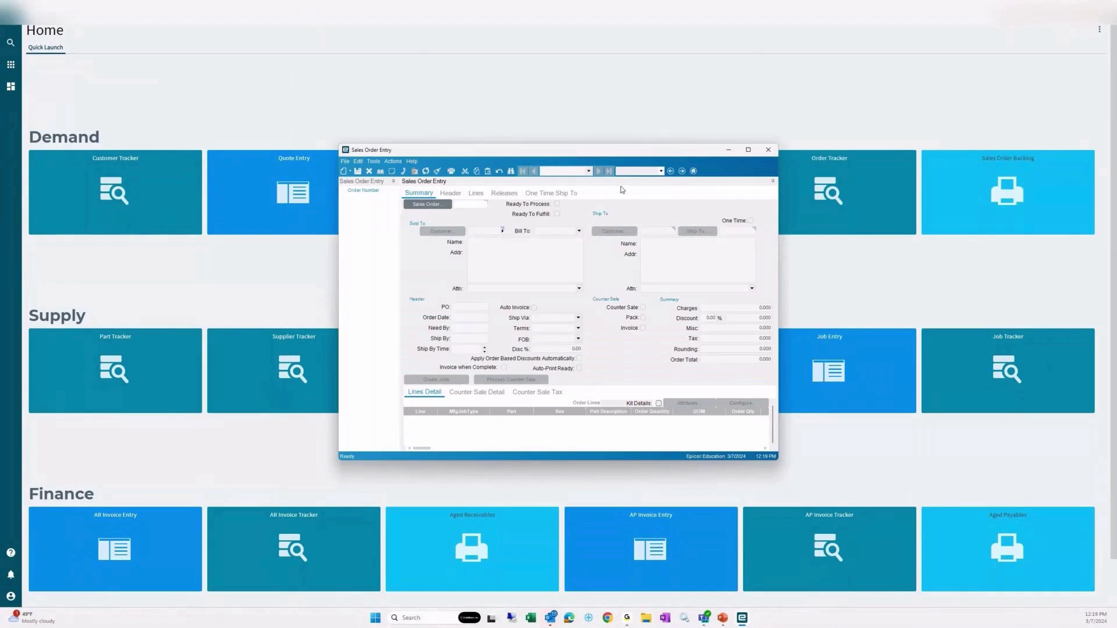
pyautogui.click(643, 77)
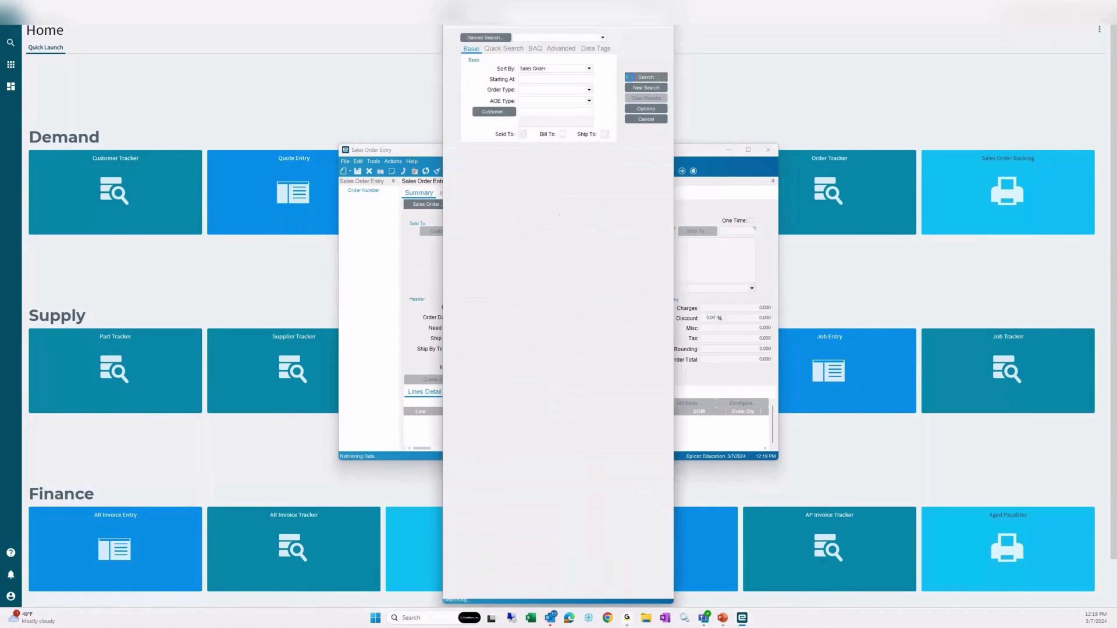
pyautogui.doubleClick(463, 174)
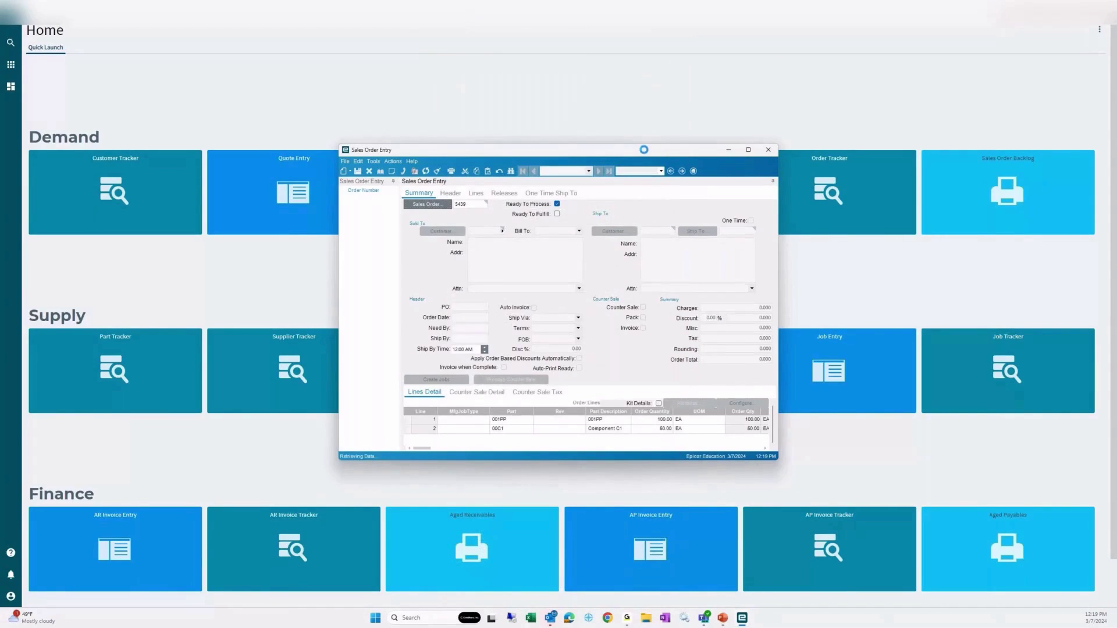
pyautogui.click(476, 138)
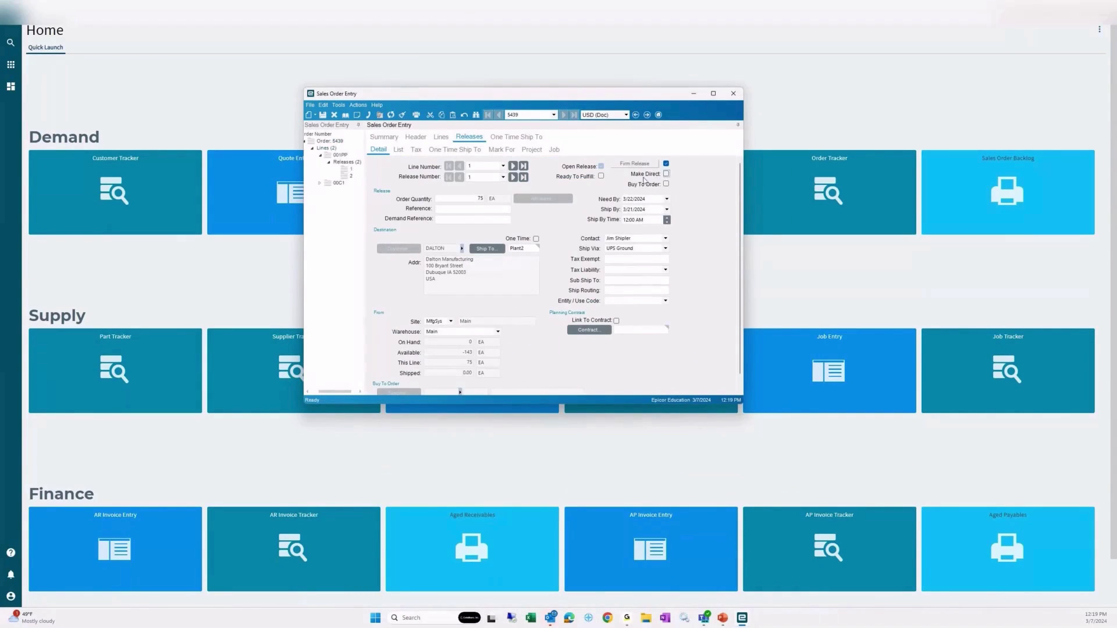
# Mark line 1 release 1 as Make Direct, save the order, and launch the Order Job Wizard
pyautogui.click(358, 105)
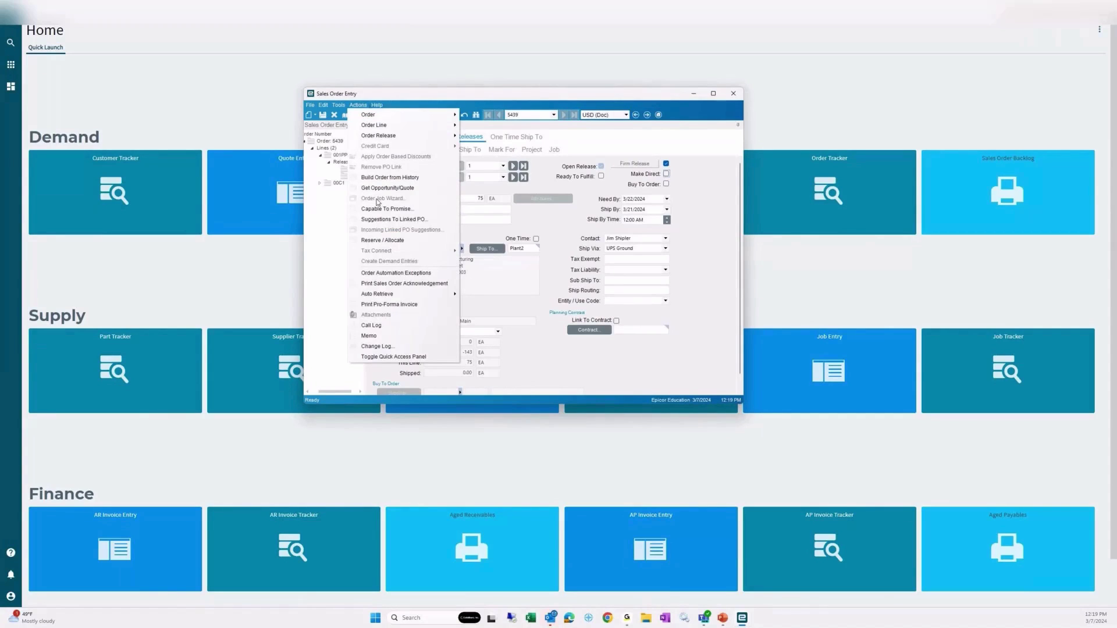
pyautogui.click(666, 174)
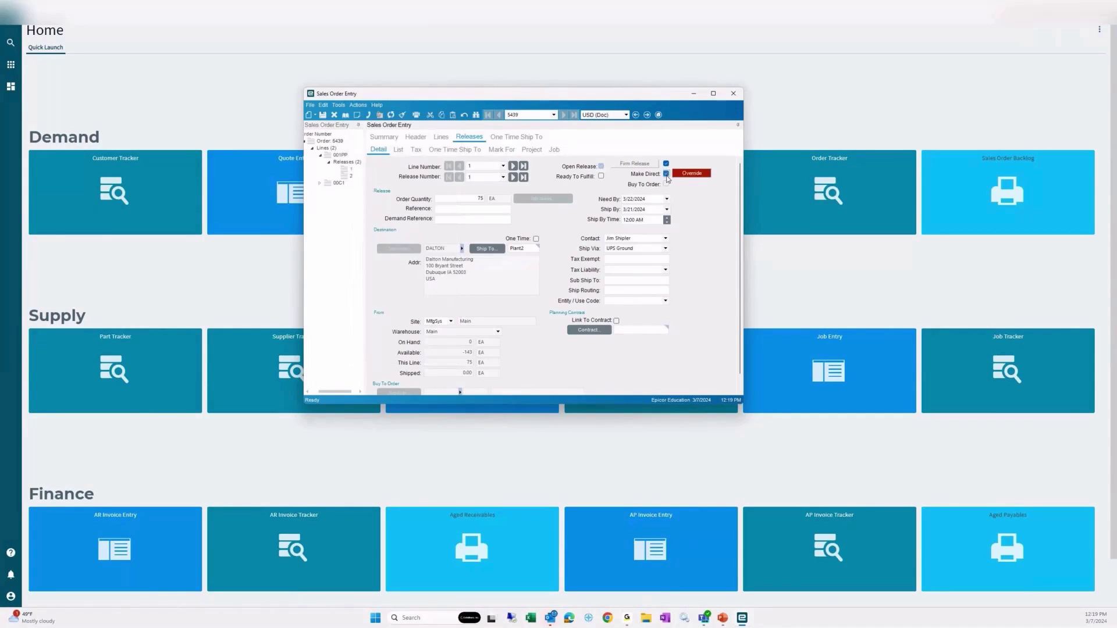
pyautogui.click(358, 104)
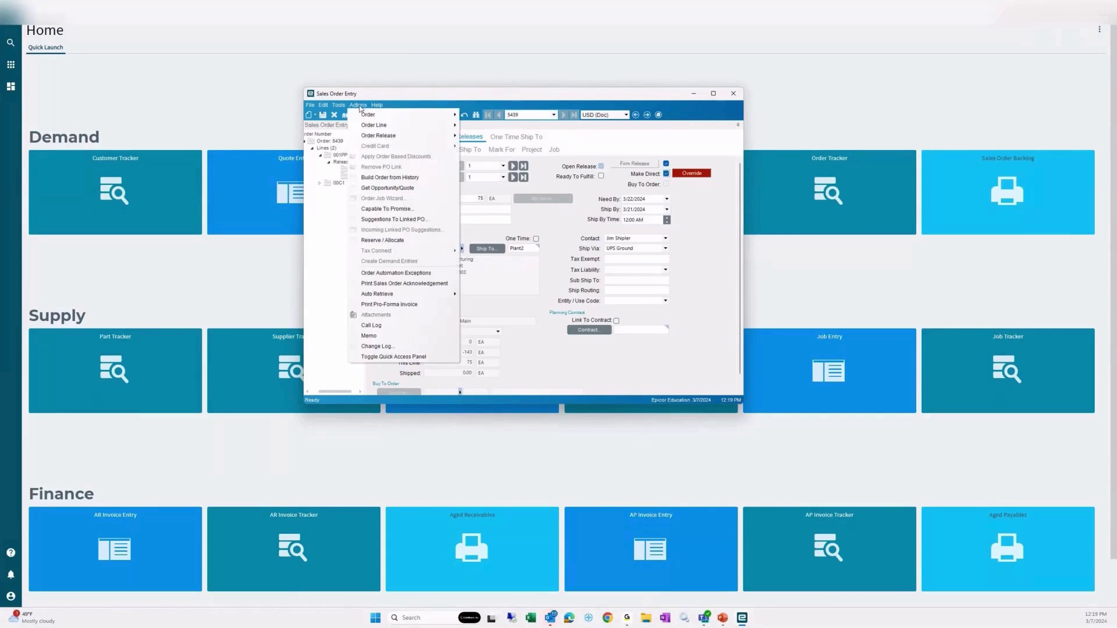
pyautogui.click(323, 119)
pyautogui.click(322, 116)
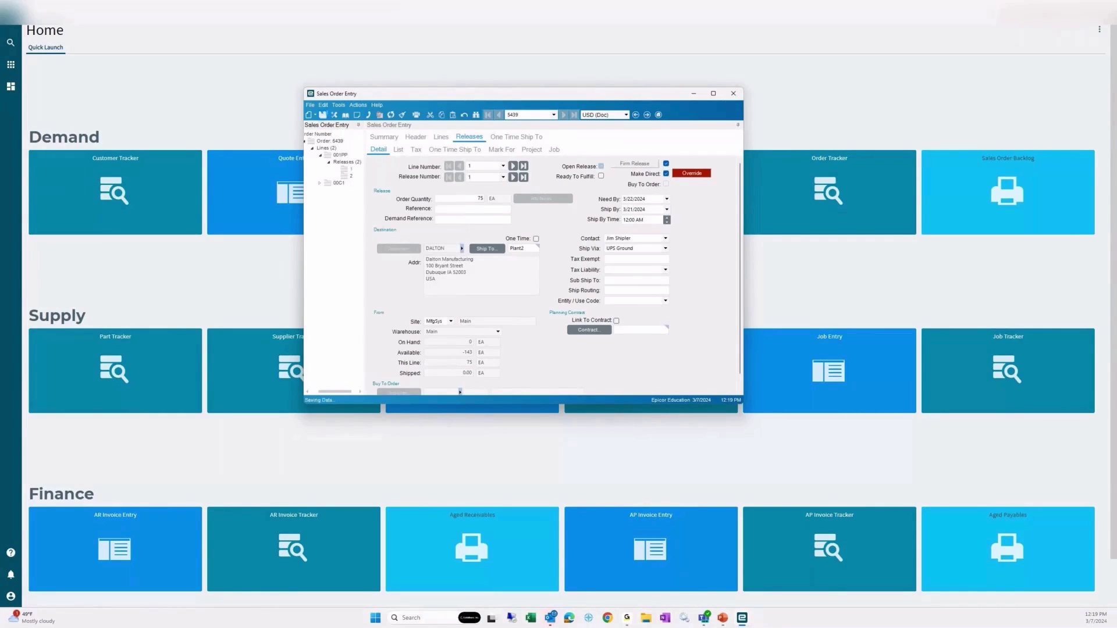
pyautogui.click(358, 105)
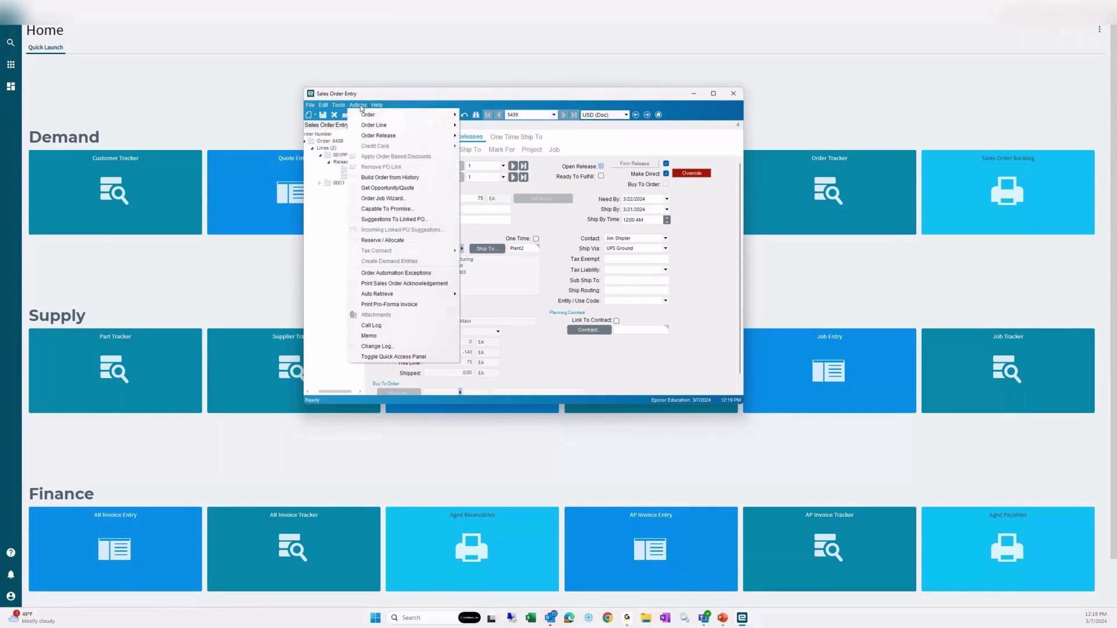
pyautogui.click(381, 199)
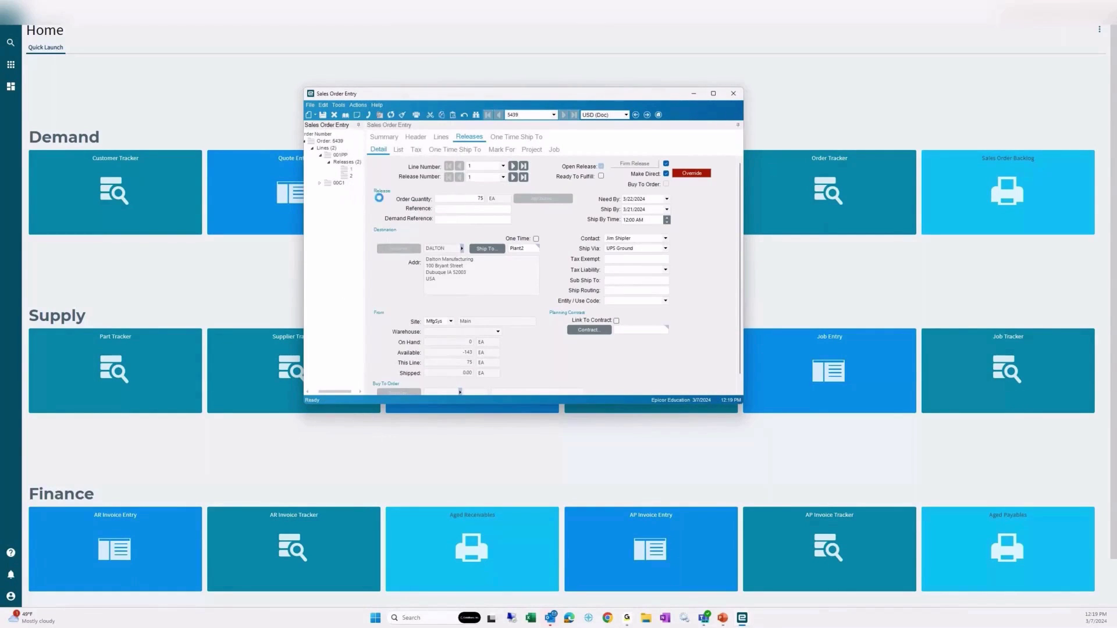